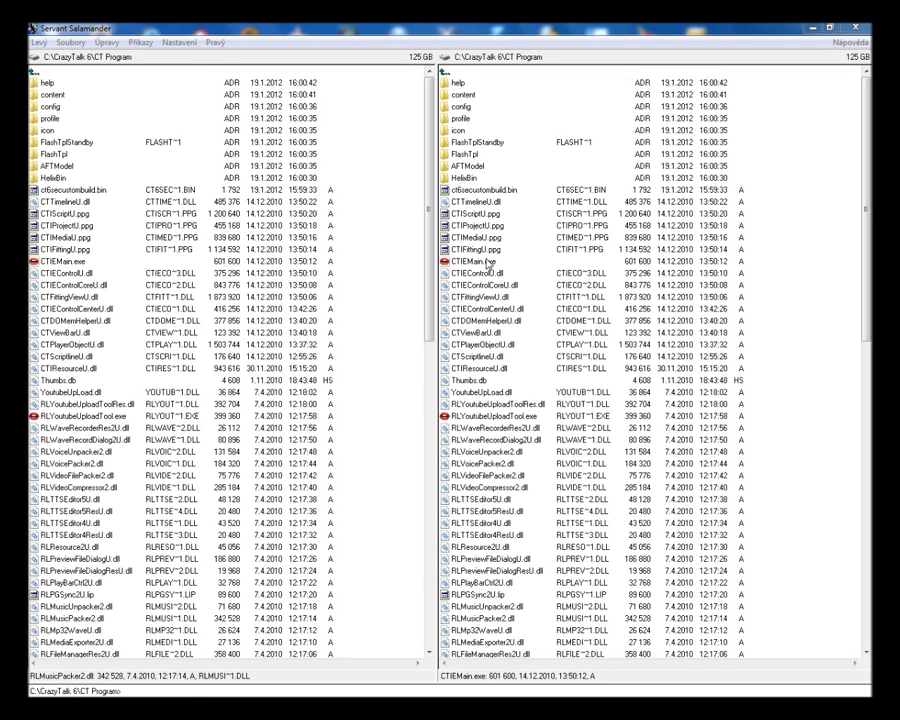
# - Launch CrazyTalk 6 from CTIEMain.exe, dismiss the welcome window and switch to the Model stage
pyautogui.doubleClick(488, 262)
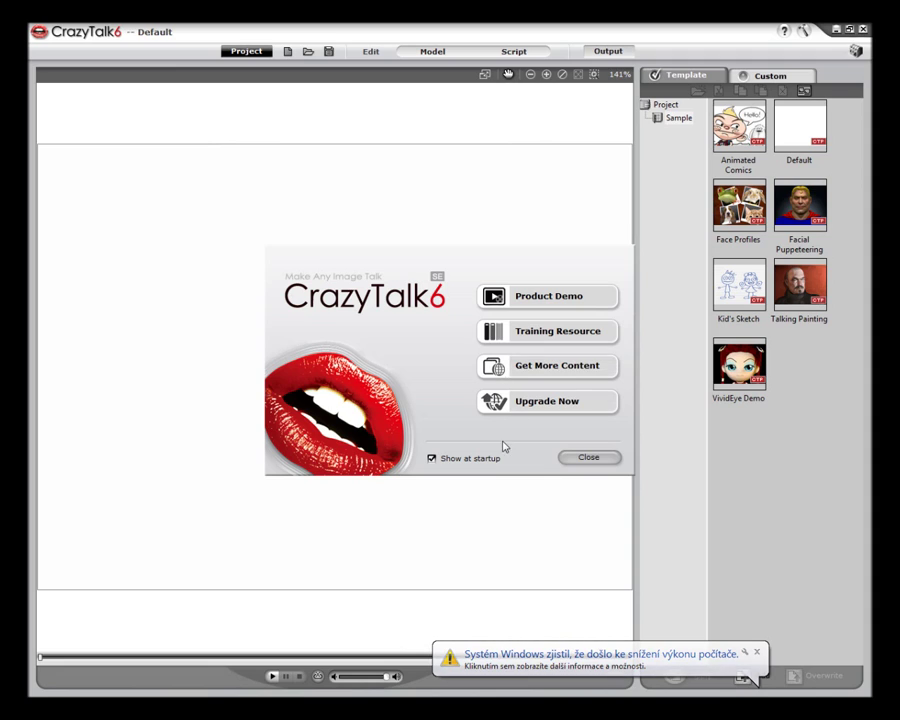
pyautogui.click(588, 458)
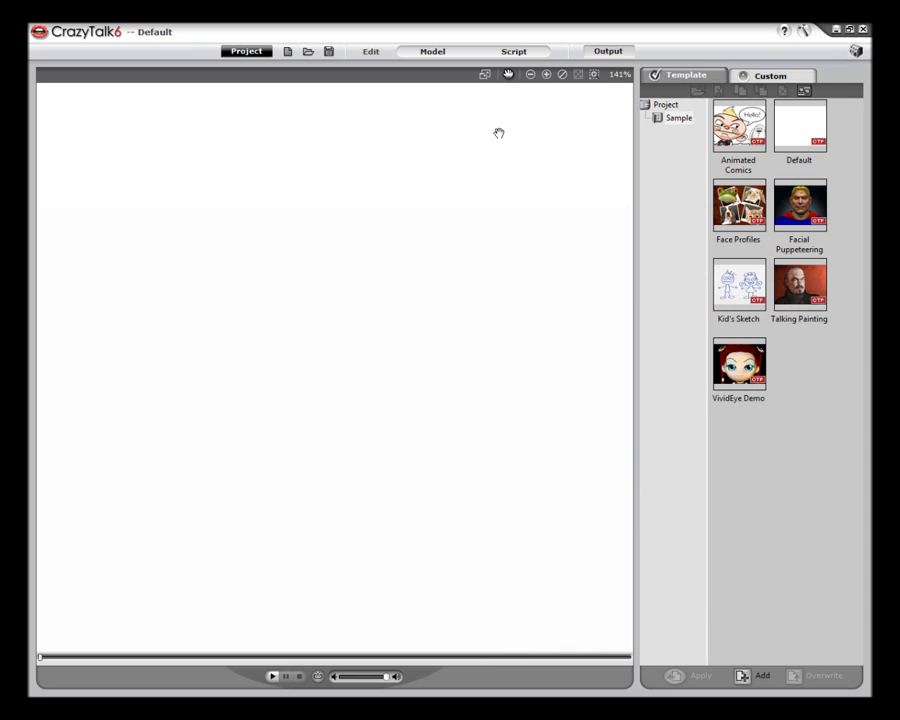
pyautogui.click(433, 52)
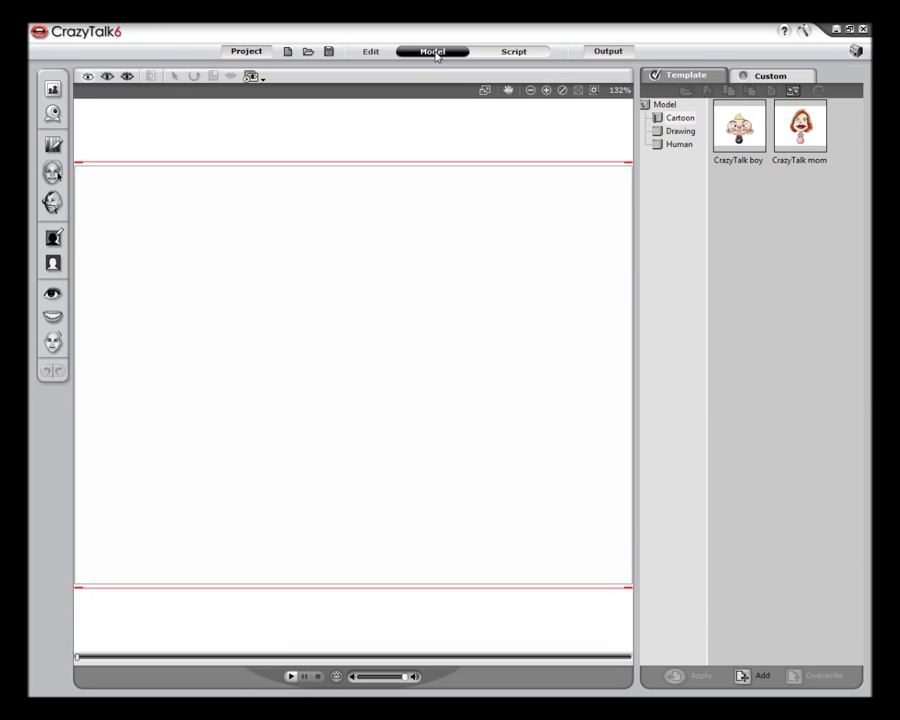
# - Import the santa1 image from the priklady folder as the new model picture
pyautogui.click(50, 92)
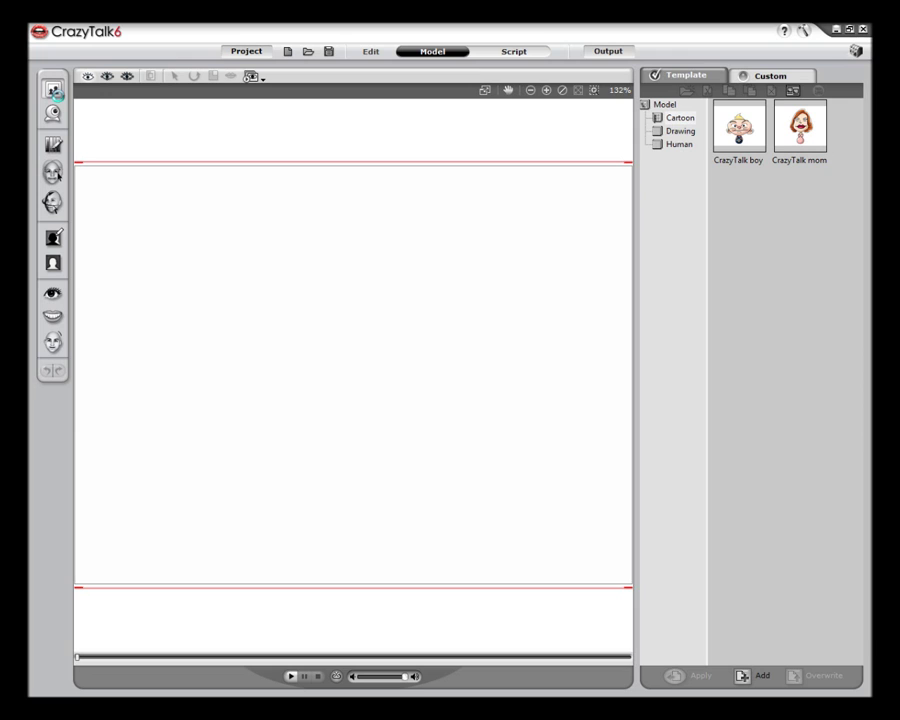
pyautogui.click(53, 89)
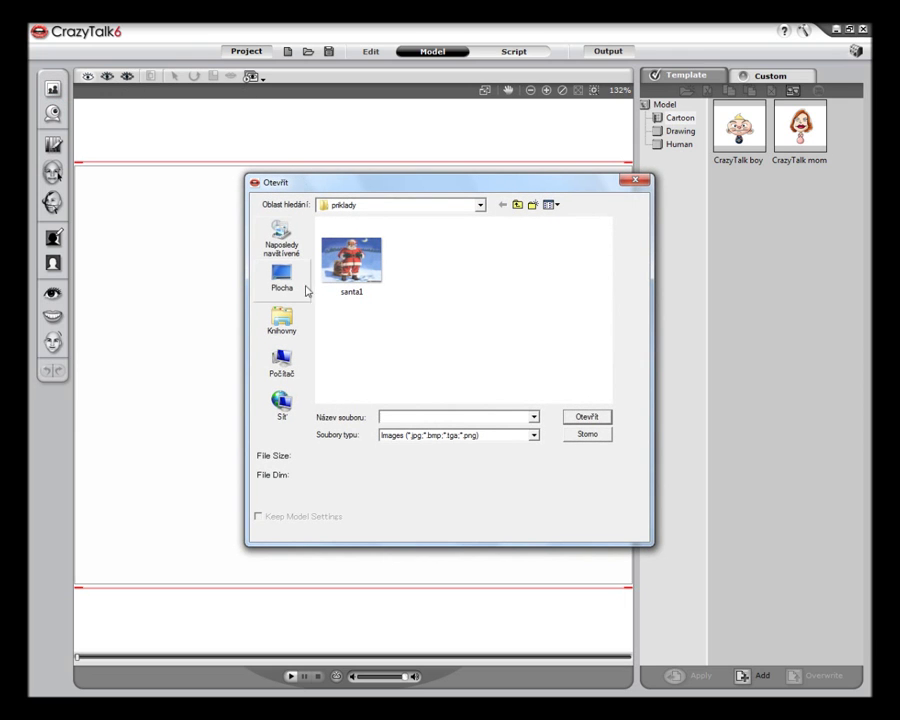
pyautogui.click(346, 261)
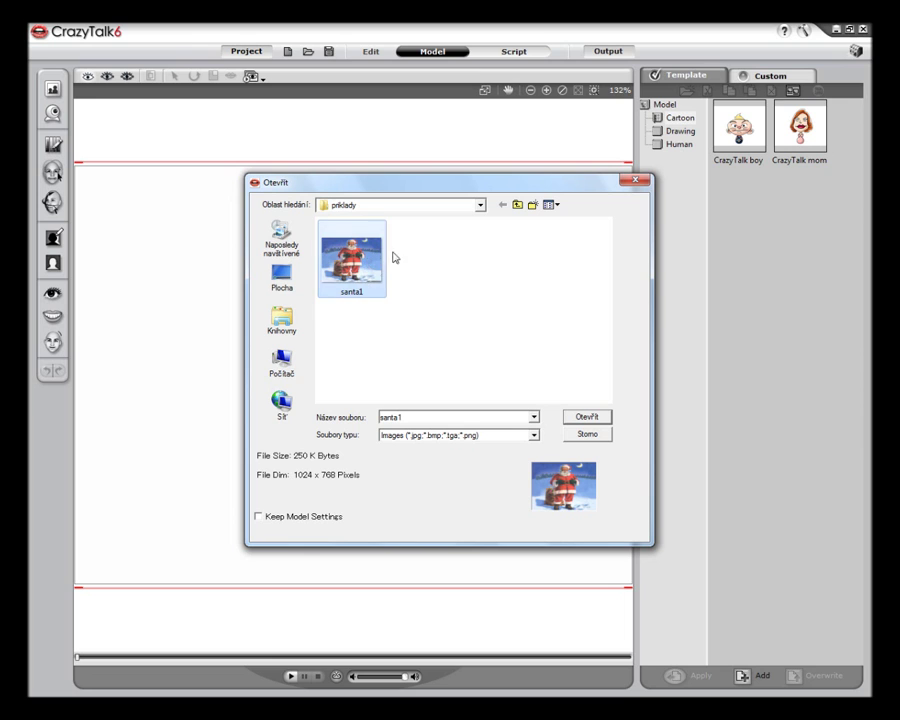
pyautogui.click(596, 417)
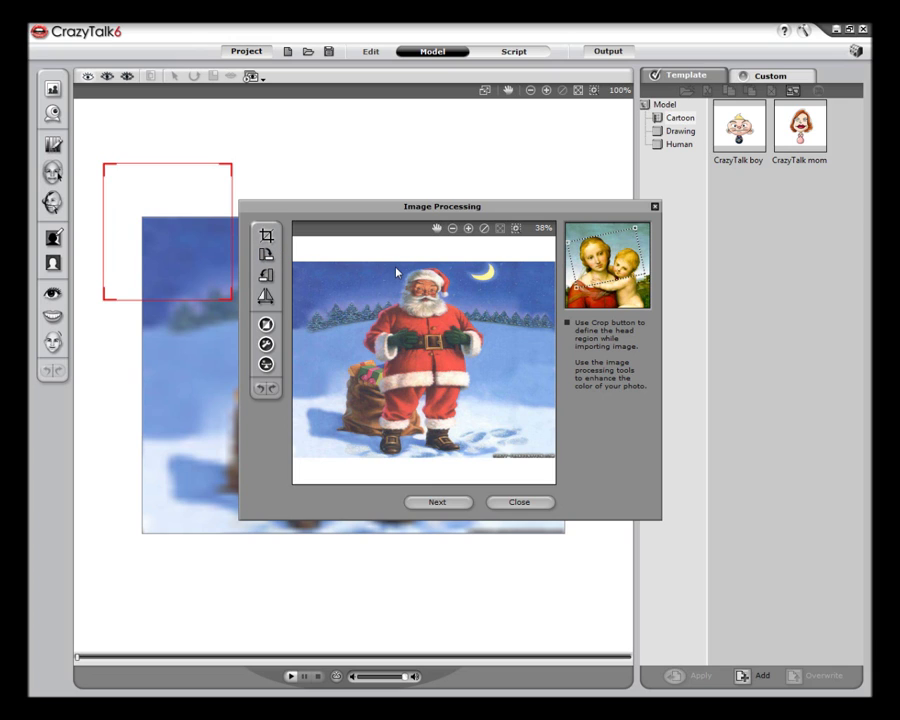
# - Crop the imported image to Santa's head and shoulders and continue to face fitting
pyautogui.moveTo(383, 258); pyautogui.dragTo(462, 323)
pyautogui.moveTo(462, 323); pyautogui.dragTo(462, 323)
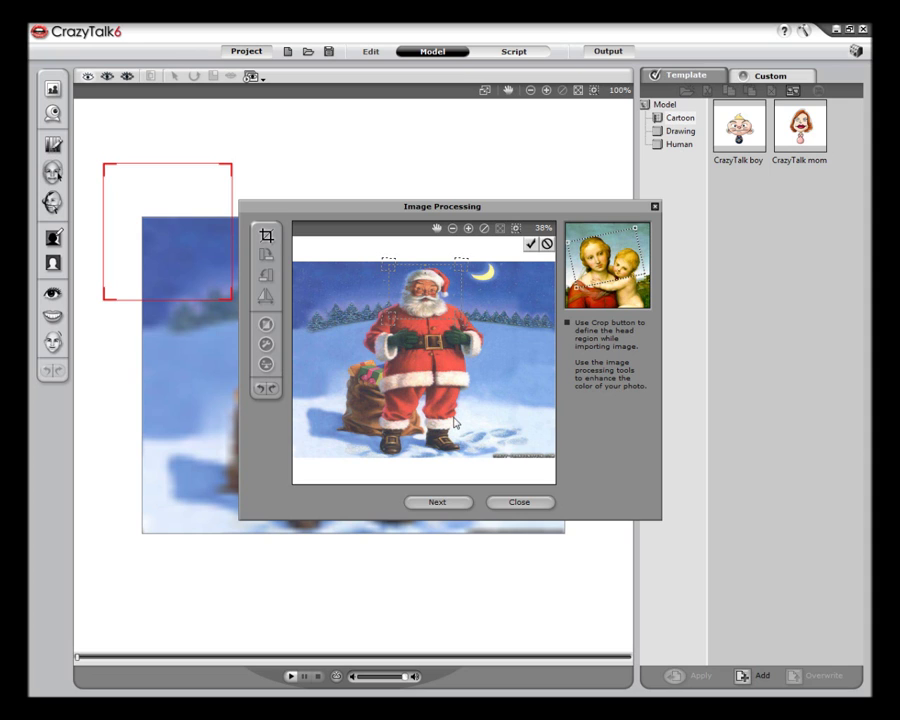
pyautogui.click(437, 502)
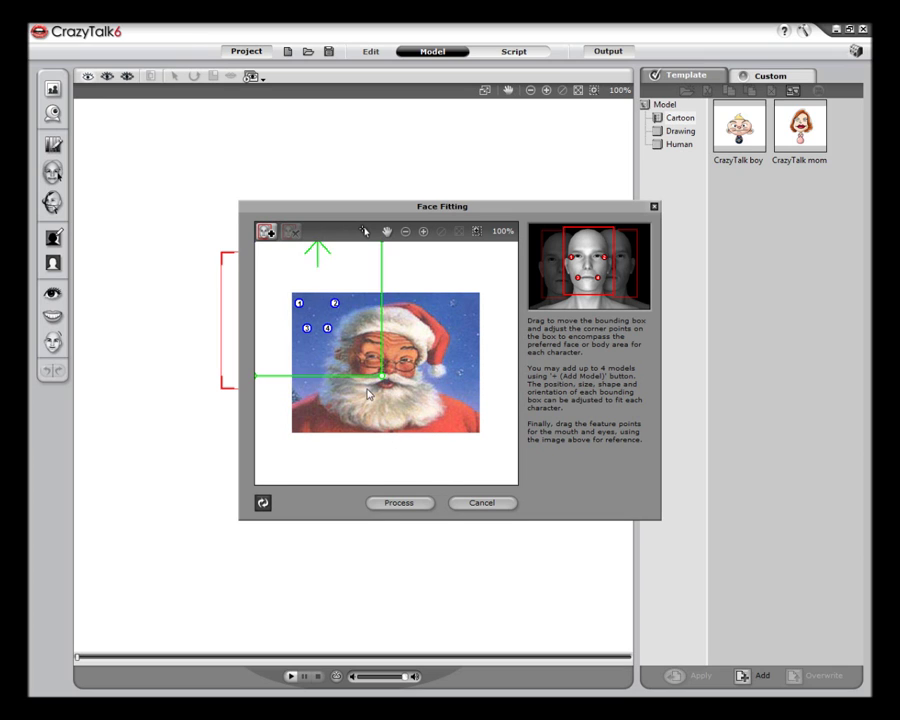
# - Fit the face bounding box's corners to the edges of the cropped Santa picture
pyautogui.moveTo(381, 376)
pyautogui.mouseDown()
pyautogui.moveTo(392, 393)
pyautogui.moveTo(412, 378)
pyautogui.moveTo(468, 440)
pyautogui.mouseUp()
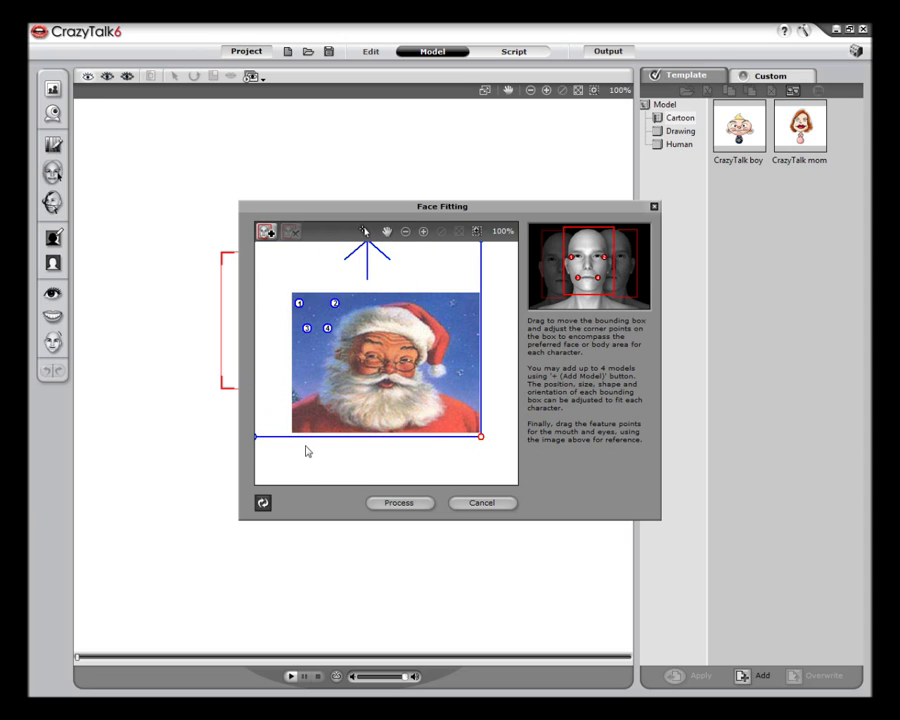
pyautogui.moveTo(256, 435); pyautogui.dragTo(302, 429)
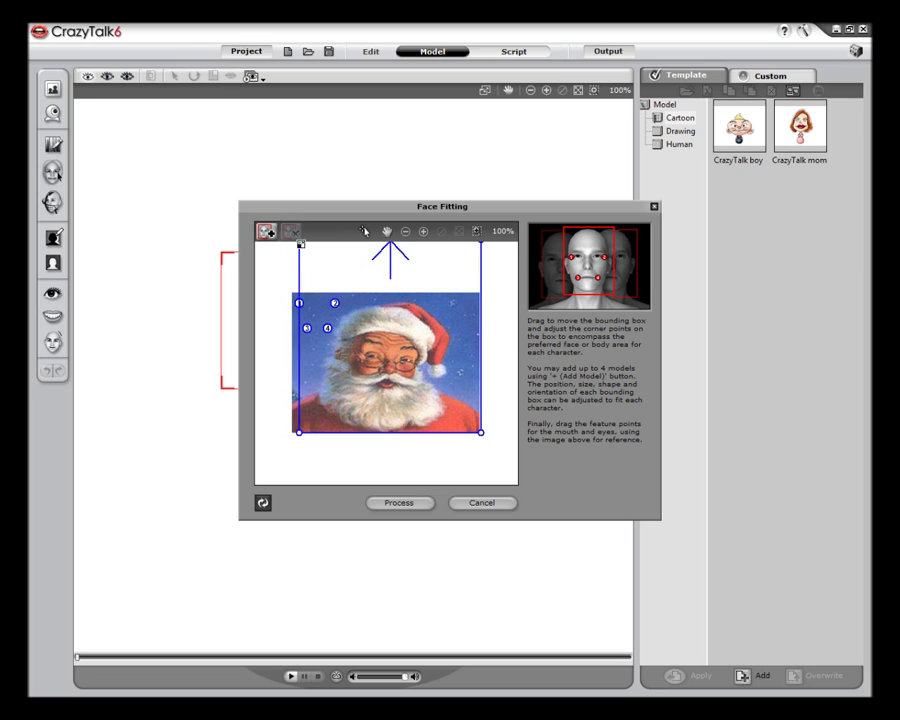
pyautogui.moveTo(294, 243); pyautogui.dragTo(290, 293)
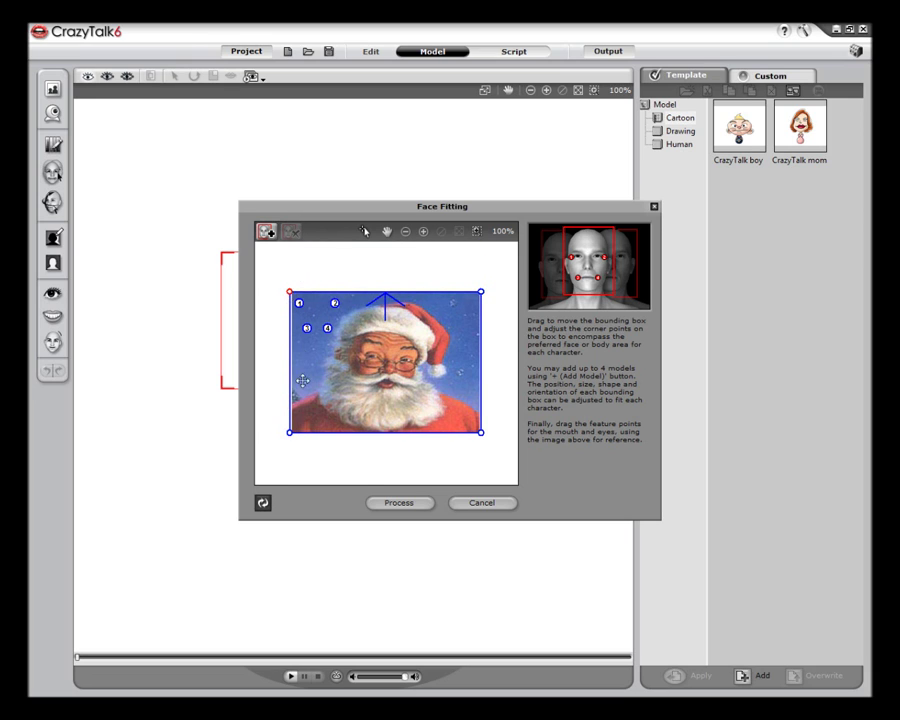
pyautogui.moveTo(290, 432); pyautogui.dragTo(293, 430)
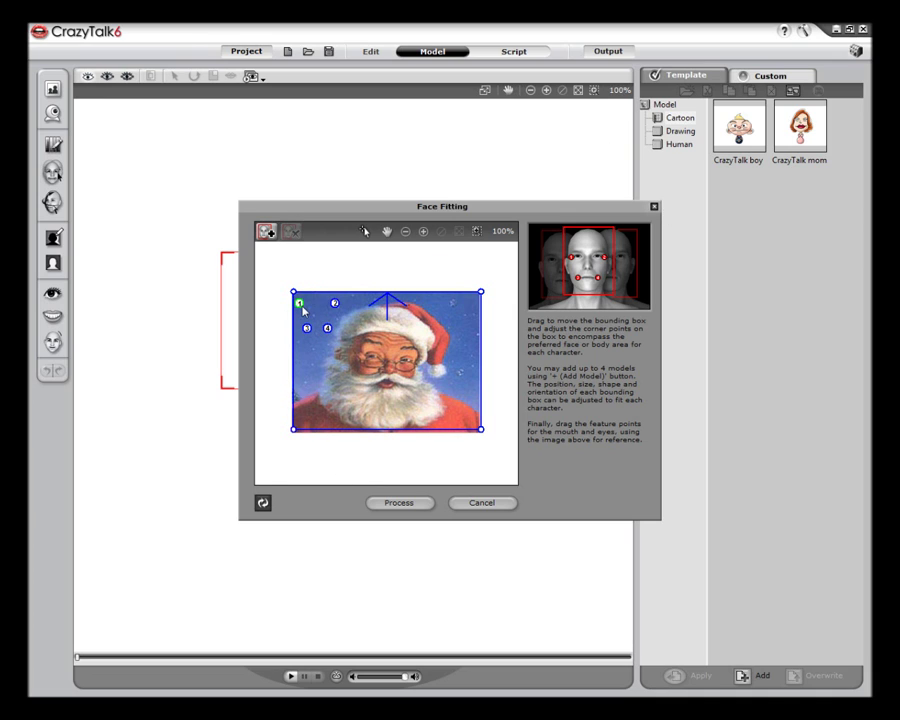
# - Place feature points 1 and 2 on Santa's eyes and 3 and 4 on his mouth corners, process the fitting and accept the face orientation
pyautogui.moveTo(300, 303); pyautogui.dragTo(364, 359)
pyautogui.moveTo(336, 306); pyautogui.dragTo(415, 369)
pyautogui.moveTo(330, 333); pyautogui.dragTo(399, 389)
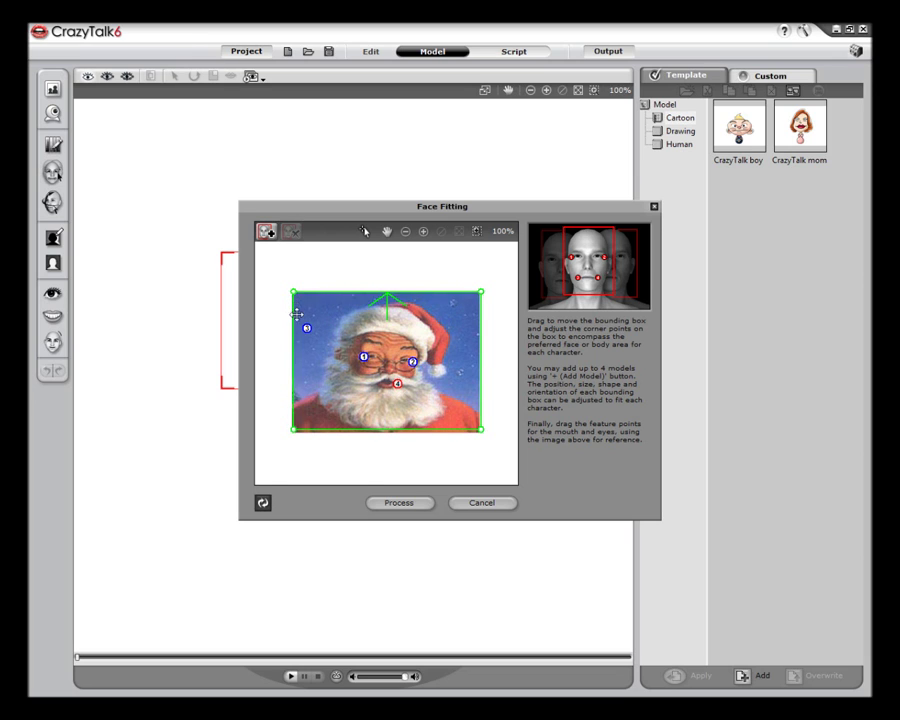
pyautogui.moveTo(307, 331); pyautogui.dragTo(379, 390)
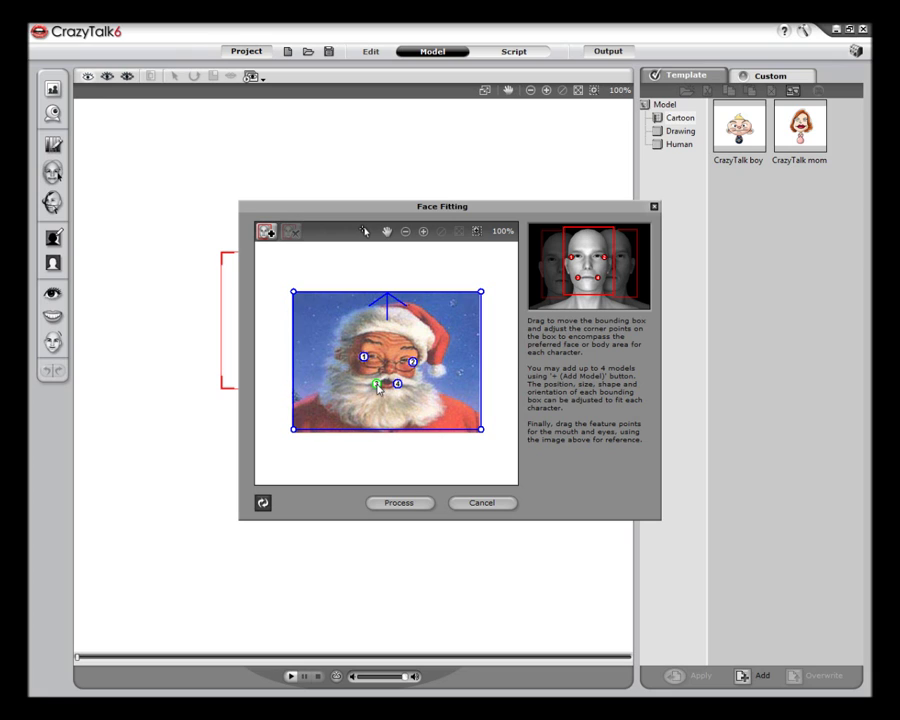
pyautogui.click(399, 503)
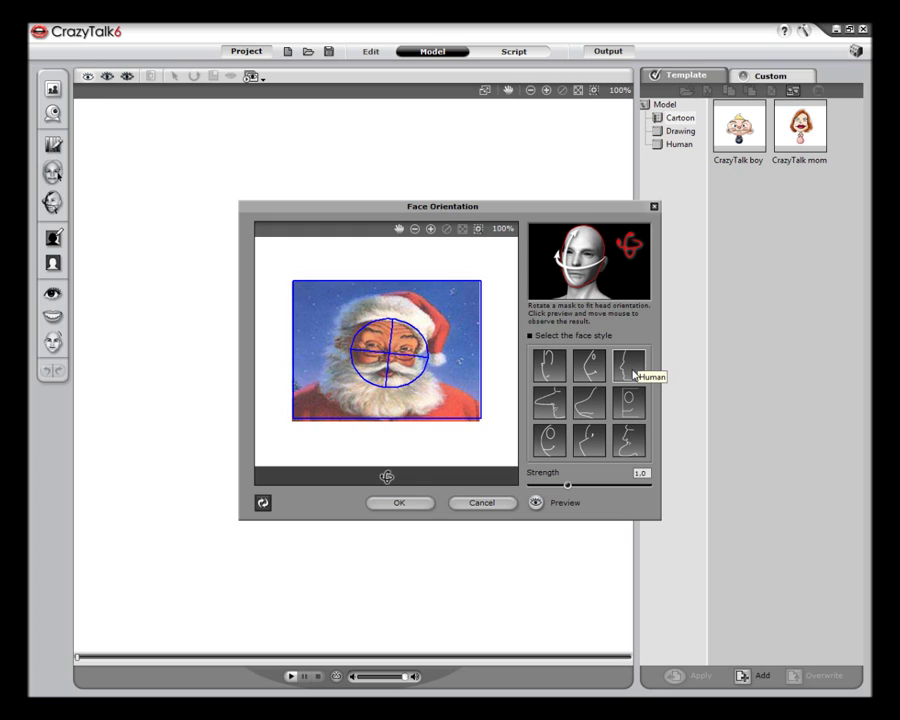
pyautogui.click(418, 508)
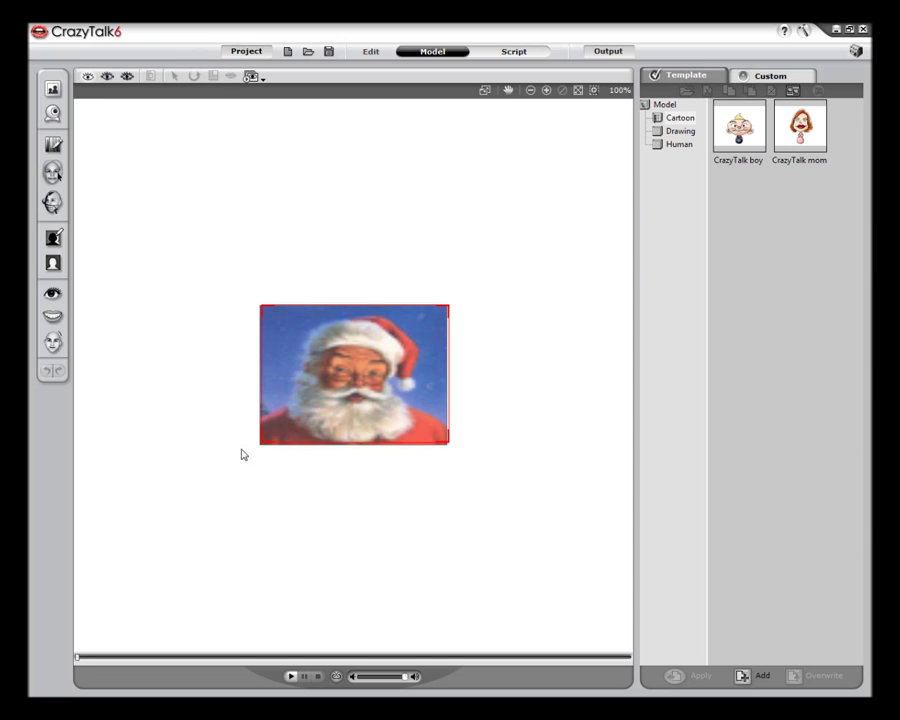
# - Show the detailed facial control points and fit the outline of the eye nearer the hat's pompom to the picture
pyautogui.click(128, 77)
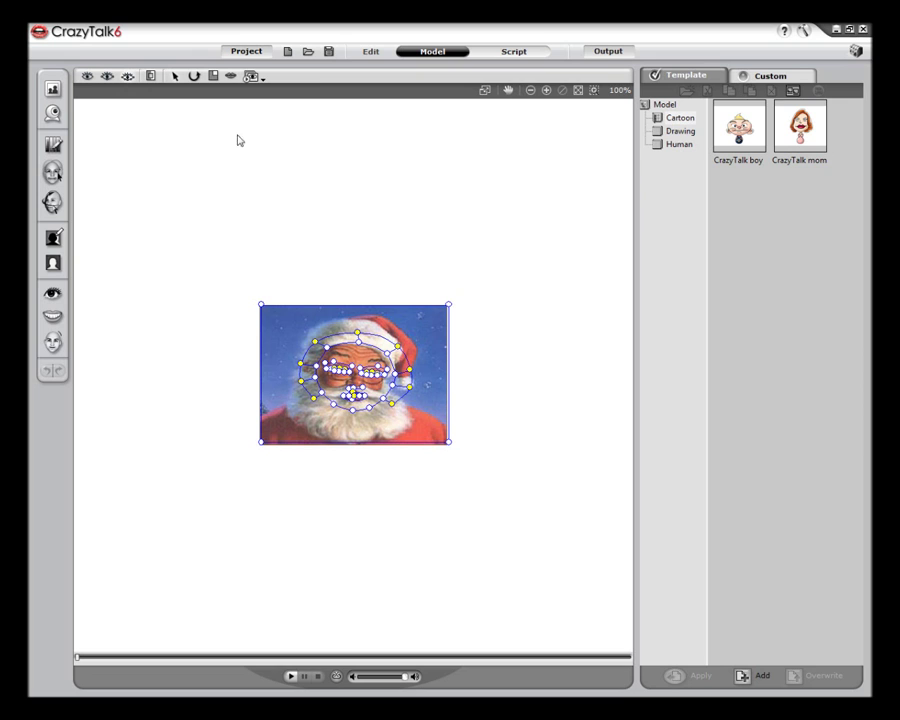
pyautogui.click(546, 91)
pyautogui.click(546, 91)
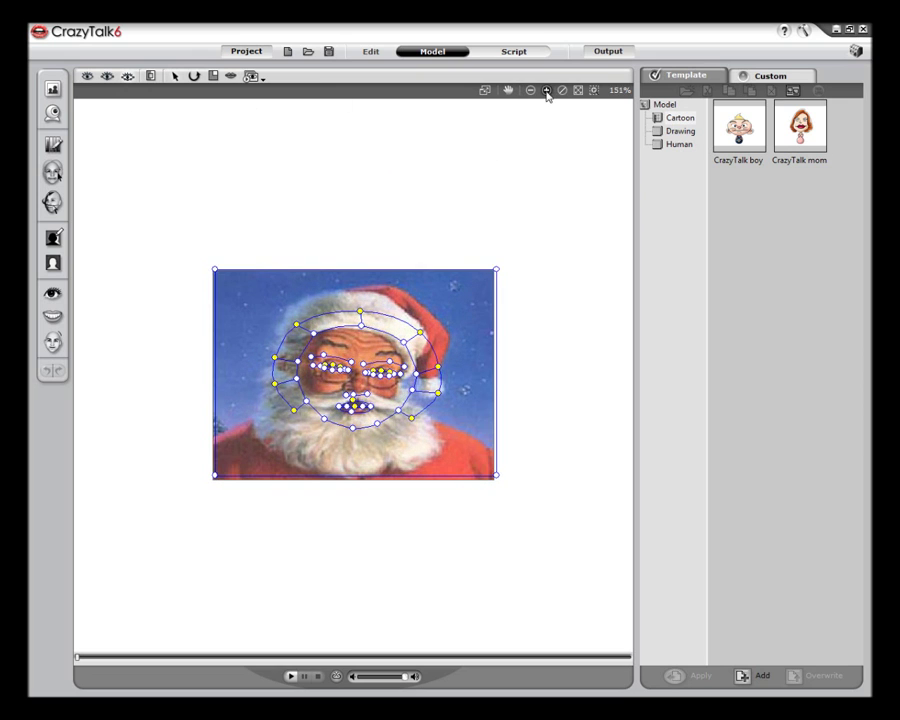
pyautogui.click(546, 91)
pyautogui.click(546, 91)
pyautogui.click(546, 91)
pyautogui.click(546, 91)
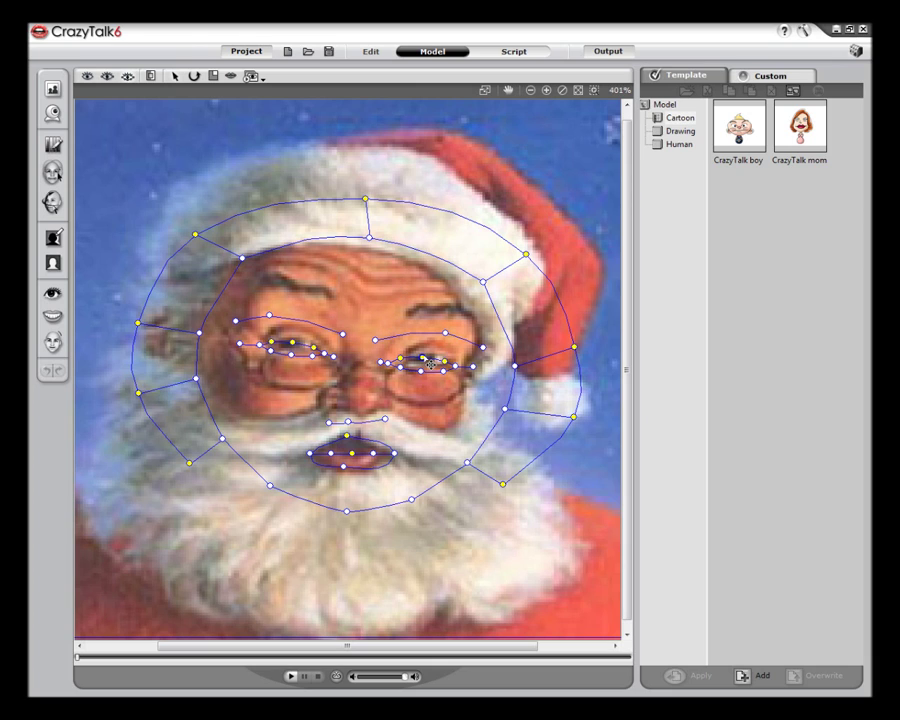
pyautogui.moveTo(430, 363)
pyautogui.mouseDown()
pyautogui.moveTo(435, 354)
pyautogui.moveTo(444, 360)
pyautogui.mouseUp()
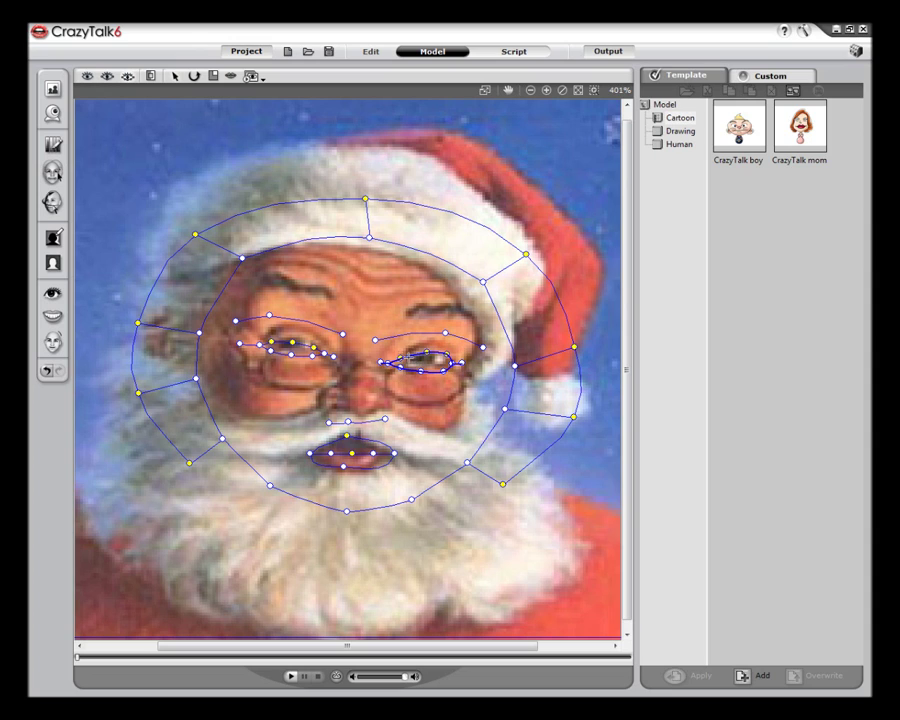
pyautogui.moveTo(413, 366); pyautogui.dragTo(396, 374)
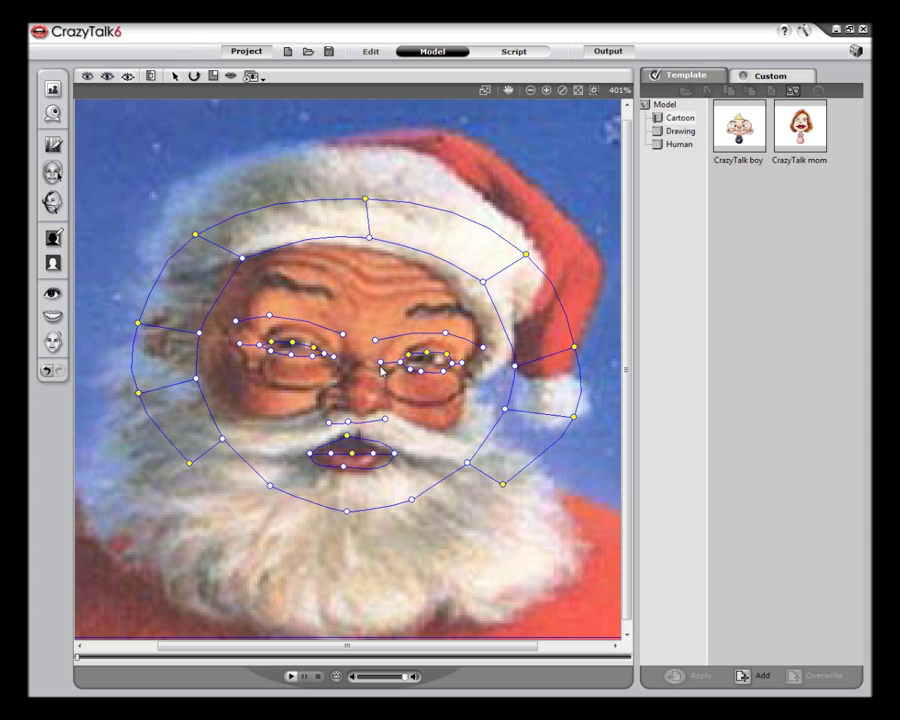
pyautogui.moveTo(381, 369); pyautogui.dragTo(394, 373)
# - Fit the control points of Santa's other eye to its lids and corners
pyautogui.moveTo(320, 354); pyautogui.dragTo(302, 349)
pyautogui.moveTo(293, 341); pyautogui.dragTo(289, 334)
pyautogui.moveTo(286, 361); pyautogui.dragTo(266, 348)
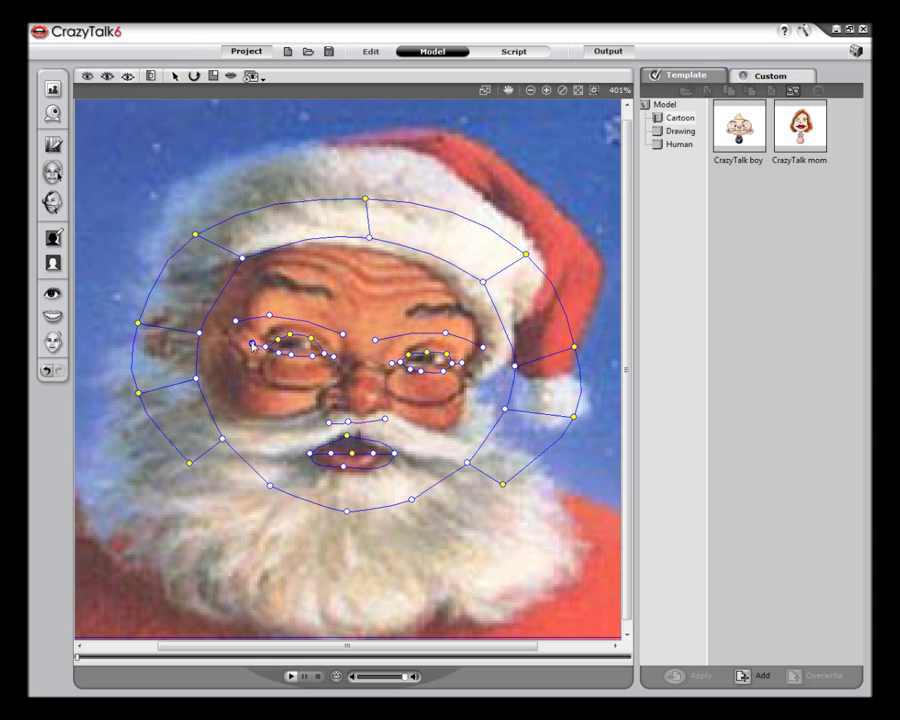
pyautogui.click(253, 346)
# - Move the eyebrow curves' points so that both curves sit closely above the eyes
pyautogui.moveTo(330, 355)
pyautogui.mouseDown()
pyautogui.moveTo(339, 363)
pyautogui.moveTo(329, 333)
pyautogui.mouseUp()
pyautogui.moveTo(277, 324); pyautogui.dragTo(295, 324)
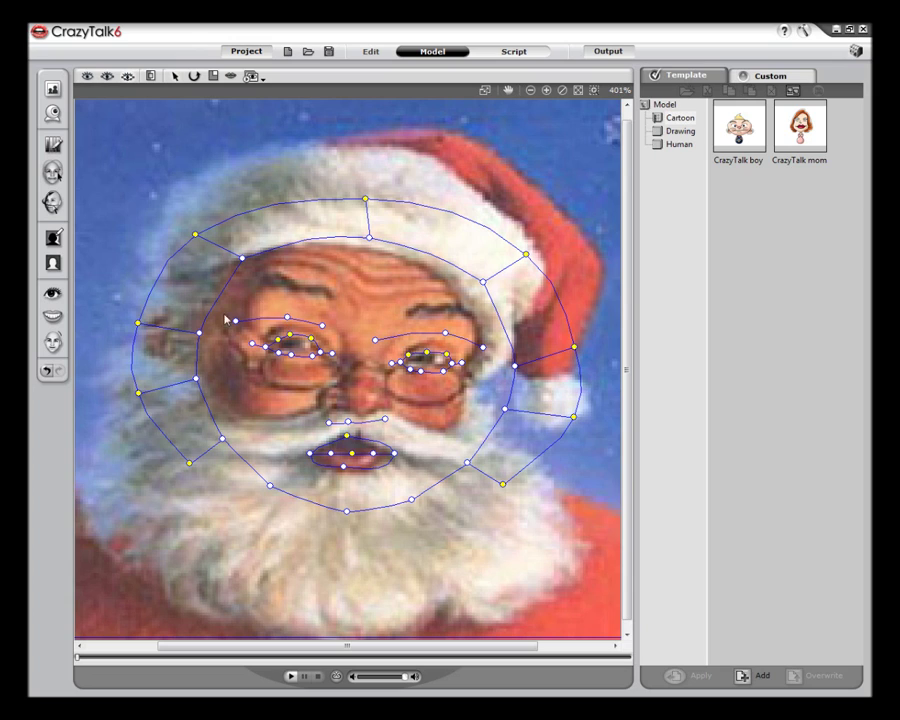
pyautogui.moveTo(233, 322); pyautogui.dragTo(258, 333)
pyautogui.moveTo(258, 333); pyautogui.dragTo(260, 332)
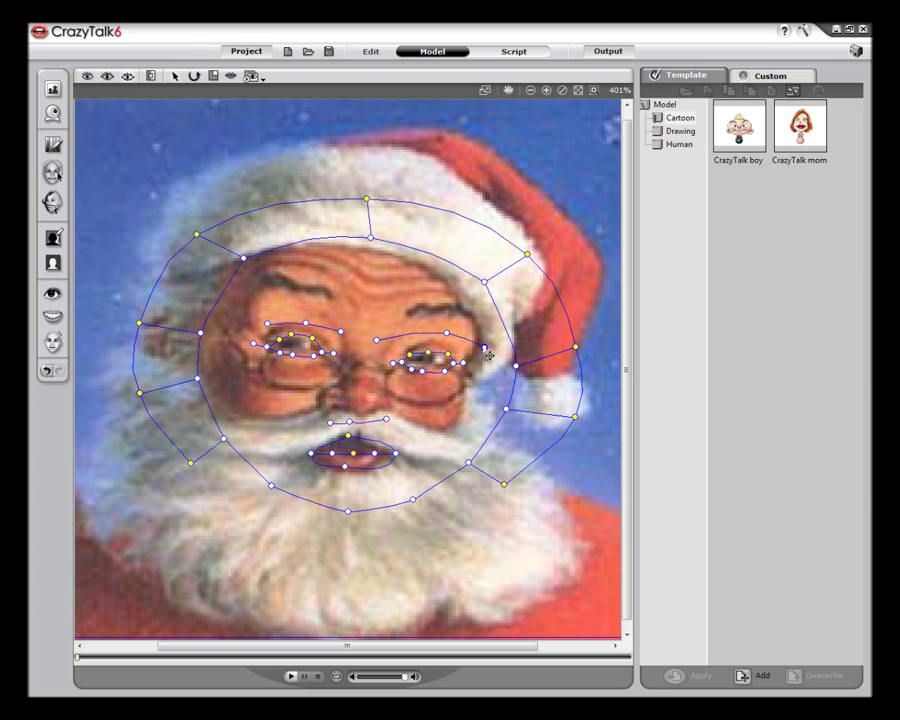
pyautogui.moveTo(484, 347); pyautogui.dragTo(332, 339)
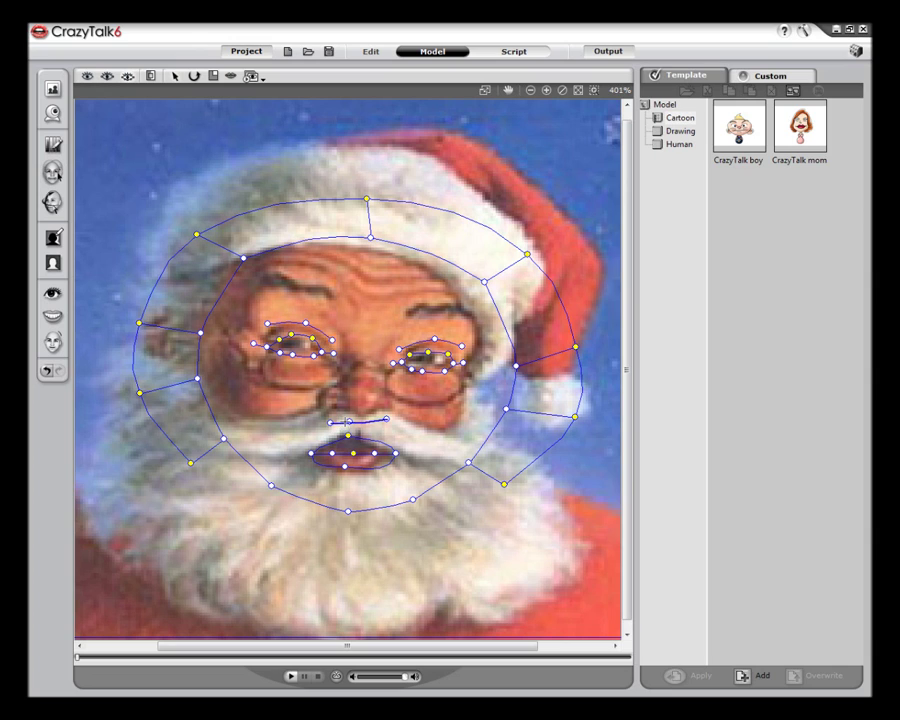
# - Move the nose line's points up to the base of Santa's nose and fit the mouth's control points to his lips
pyautogui.moveTo(346, 424); pyautogui.dragTo(368, 409)
pyautogui.click(387, 419)
pyautogui.moveTo(393, 426); pyautogui.dragTo(389, 415)
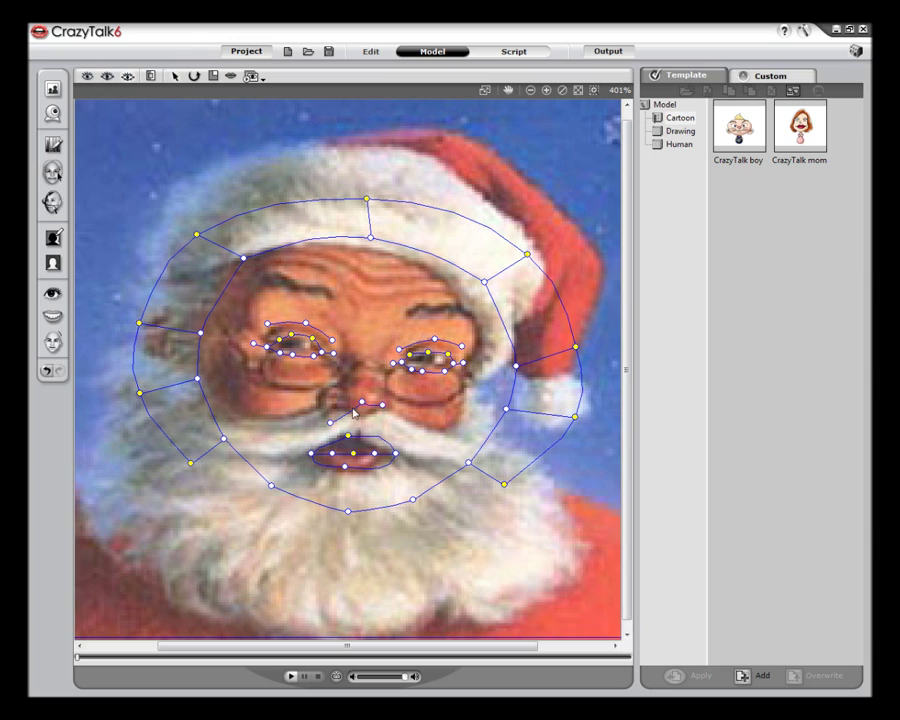
pyautogui.moveTo(337, 431); pyautogui.dragTo(340, 404)
pyautogui.moveTo(348, 443); pyautogui.dragTo(365, 445)
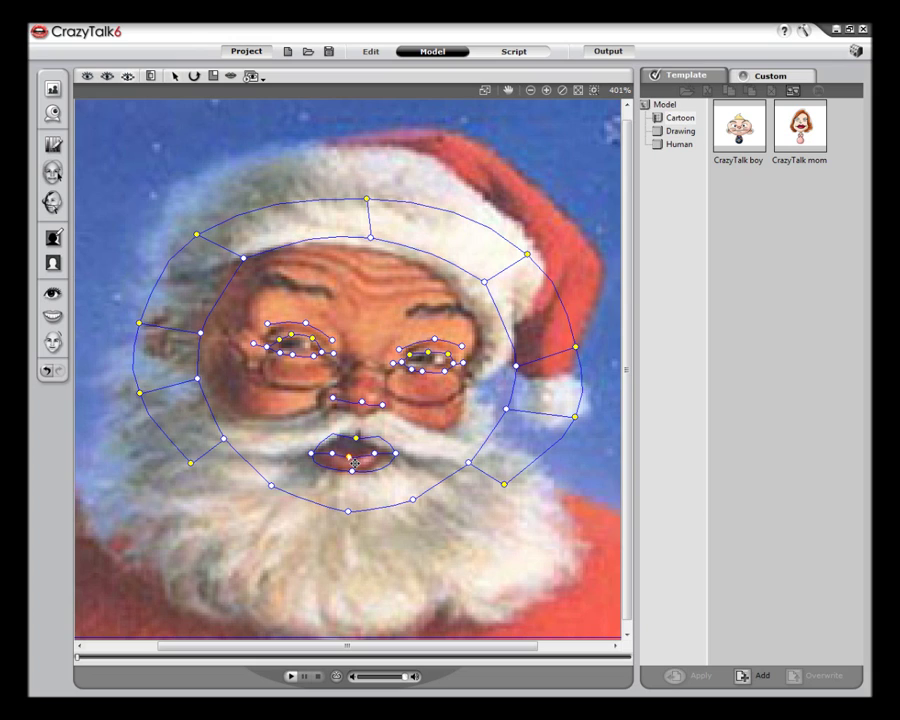
pyautogui.moveTo(358, 462); pyautogui.dragTo(359, 451)
# - Fit the inner face contour to the hat brim and cheek, and move the outer contour's two lowest points outward over the beard
pyautogui.moveTo(493, 291); pyautogui.dragTo(475, 296)
pyautogui.moveTo(516, 366); pyautogui.dragTo(486, 436)
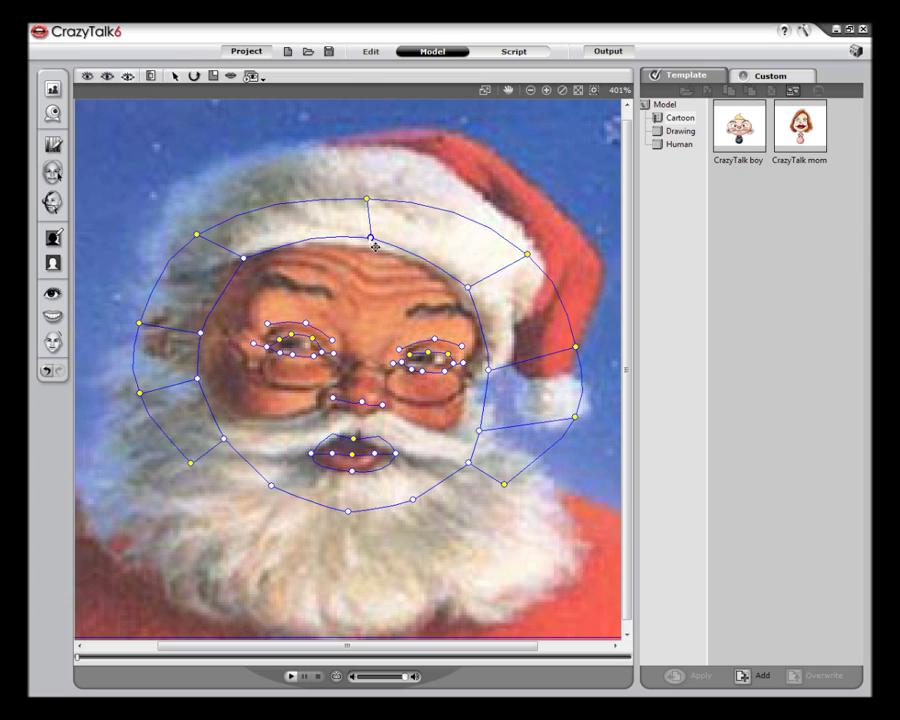
pyautogui.moveTo(377, 246); pyautogui.dragTo(369, 252)
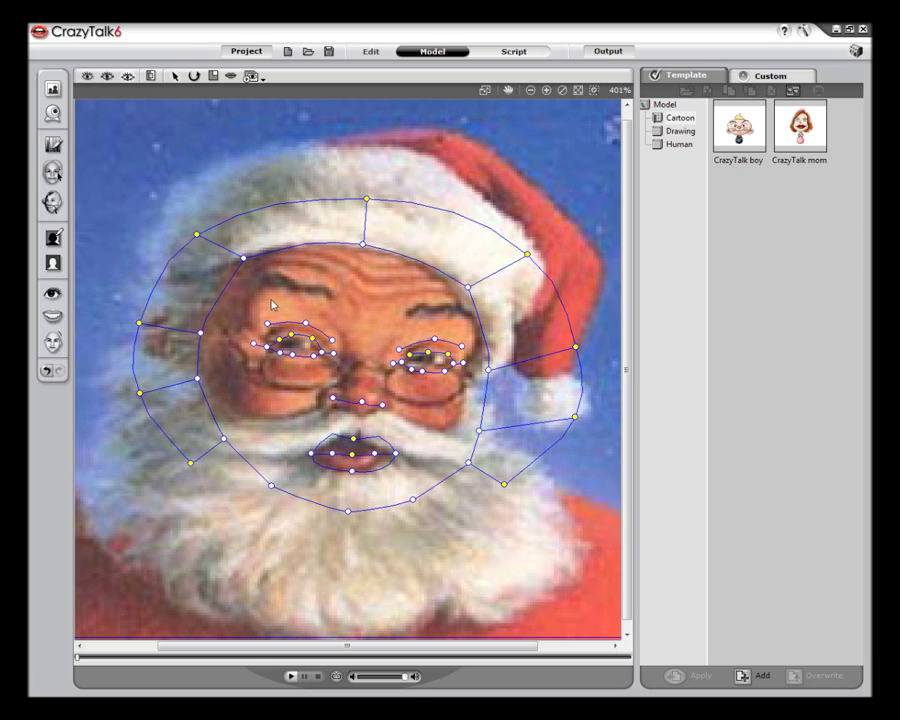
pyautogui.moveTo(196, 473); pyautogui.dragTo(185, 484)
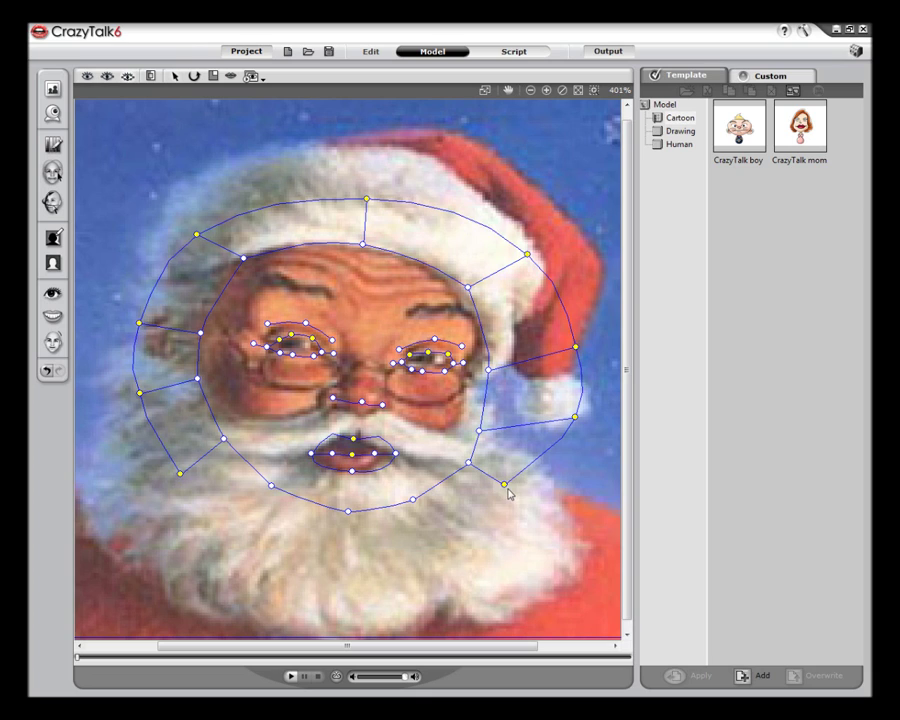
pyautogui.moveTo(514, 493); pyautogui.dragTo(512, 505)
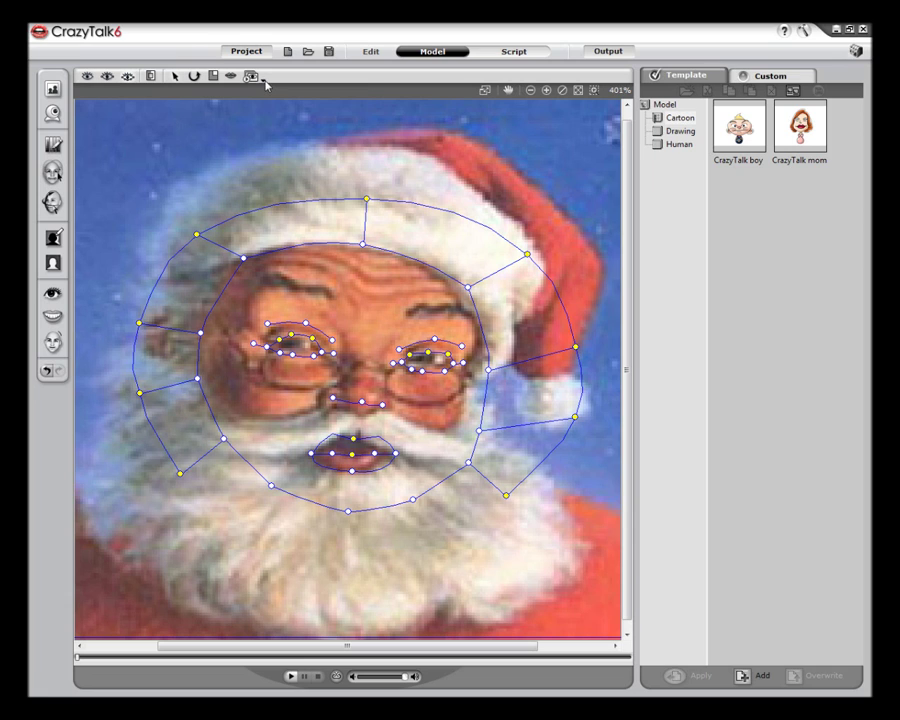
# - Preview the fitted face with the Calibration-All animation and halt the playback
pyautogui.click(265, 81)
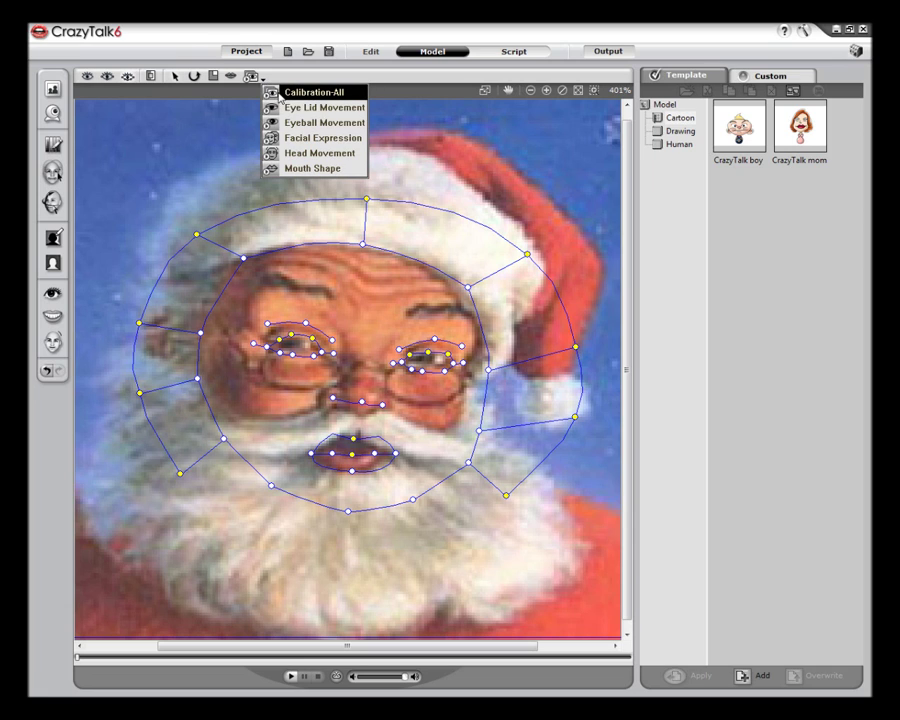
pyautogui.click(288, 93)
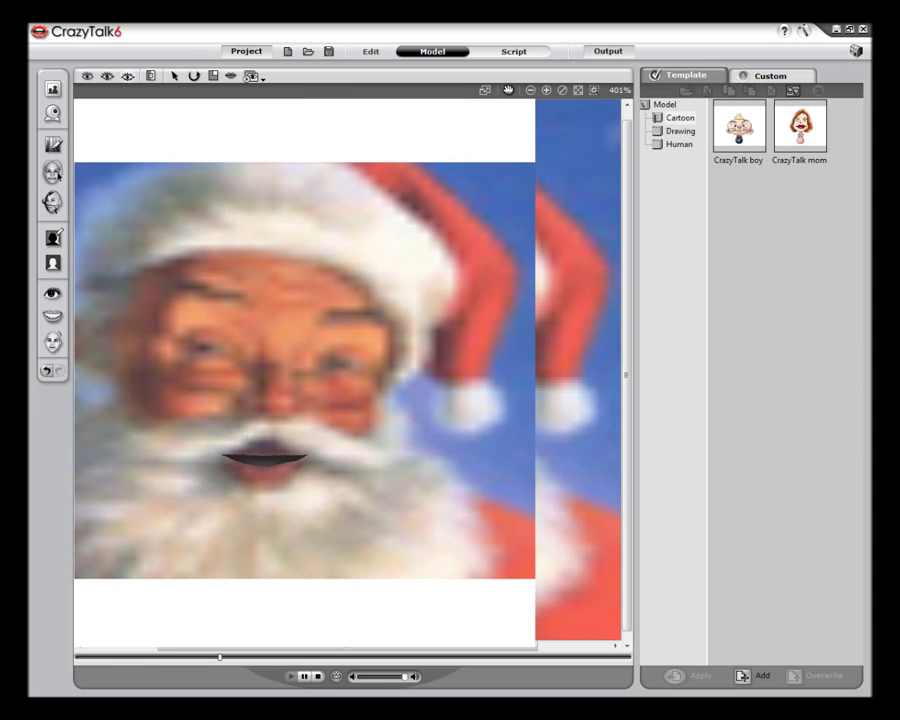
pyautogui.click(305, 683)
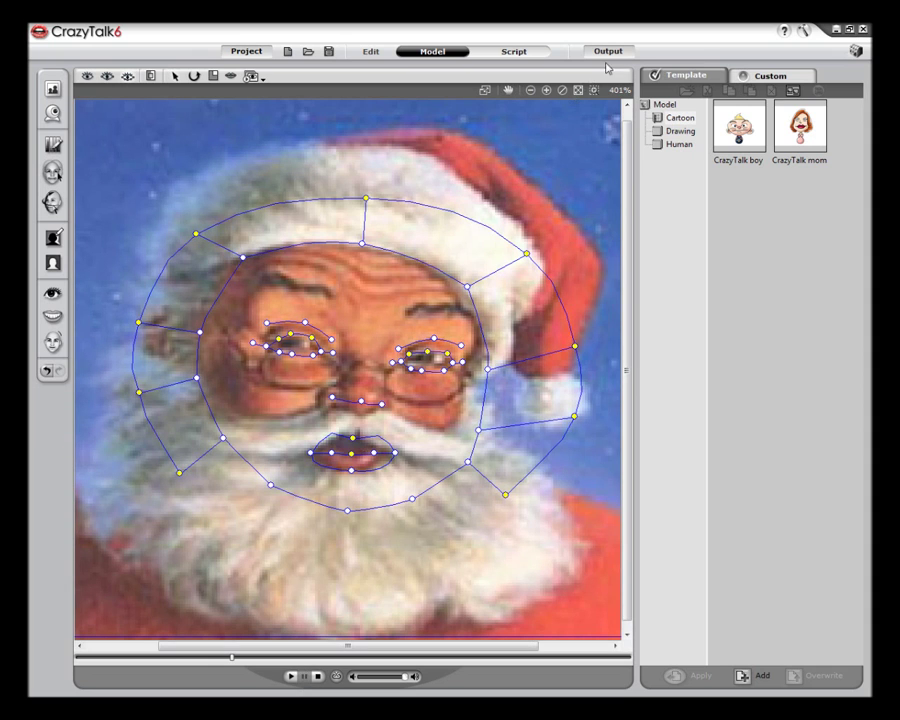
# - Preview the fitted Santa face at 100% zoom with the Calibration-All animation and halt the playback
pyautogui.click(529, 91)
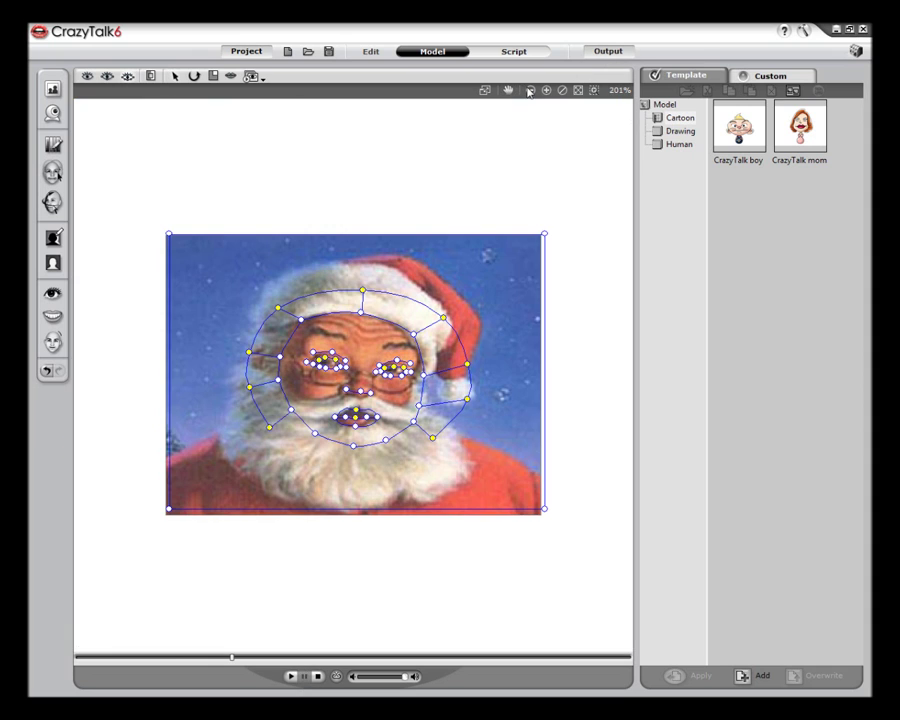
pyautogui.click(529, 91)
pyautogui.click(530, 91)
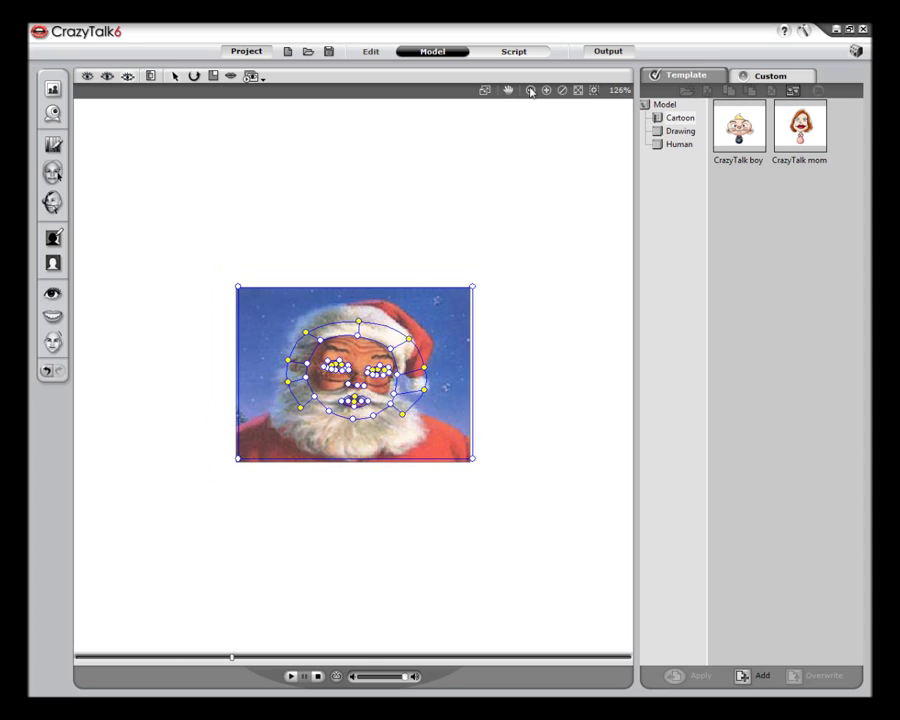
pyautogui.click(529, 91)
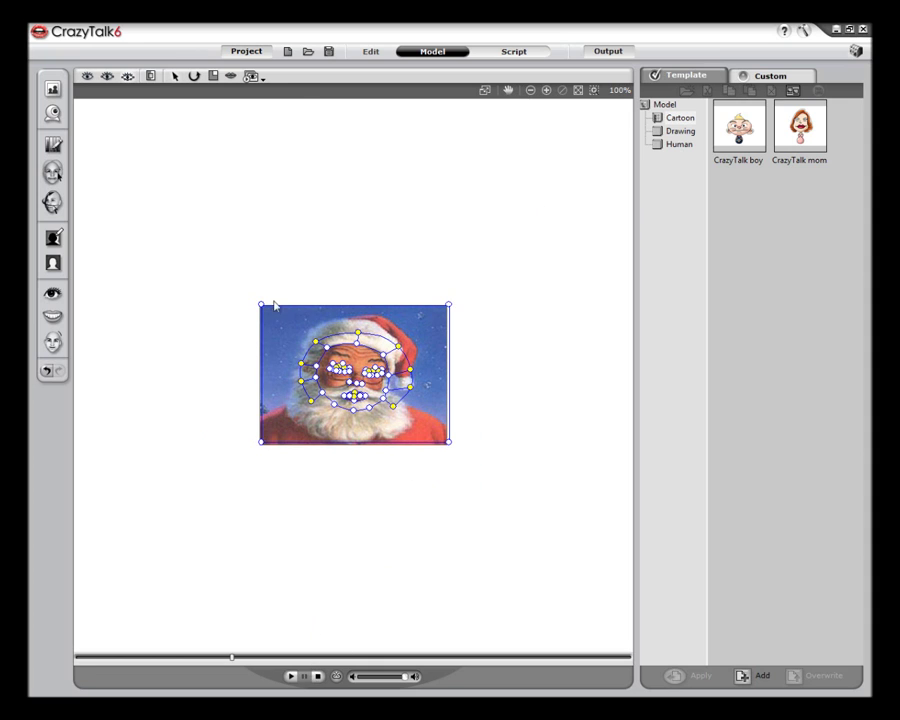
pyautogui.click(261, 82)
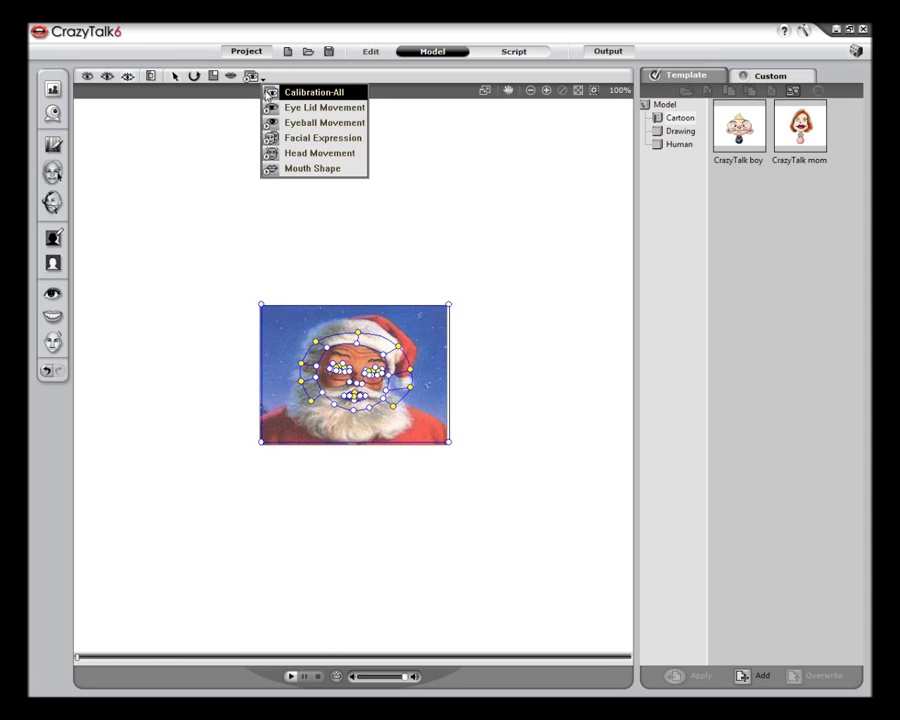
pyautogui.click(266, 93)
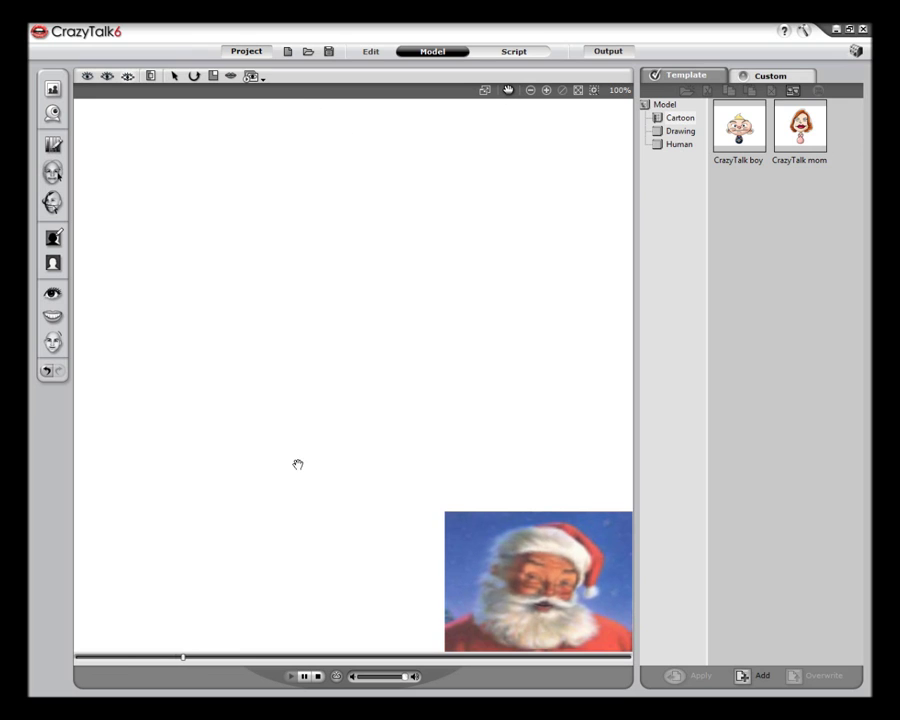
pyautogui.click(305, 676)
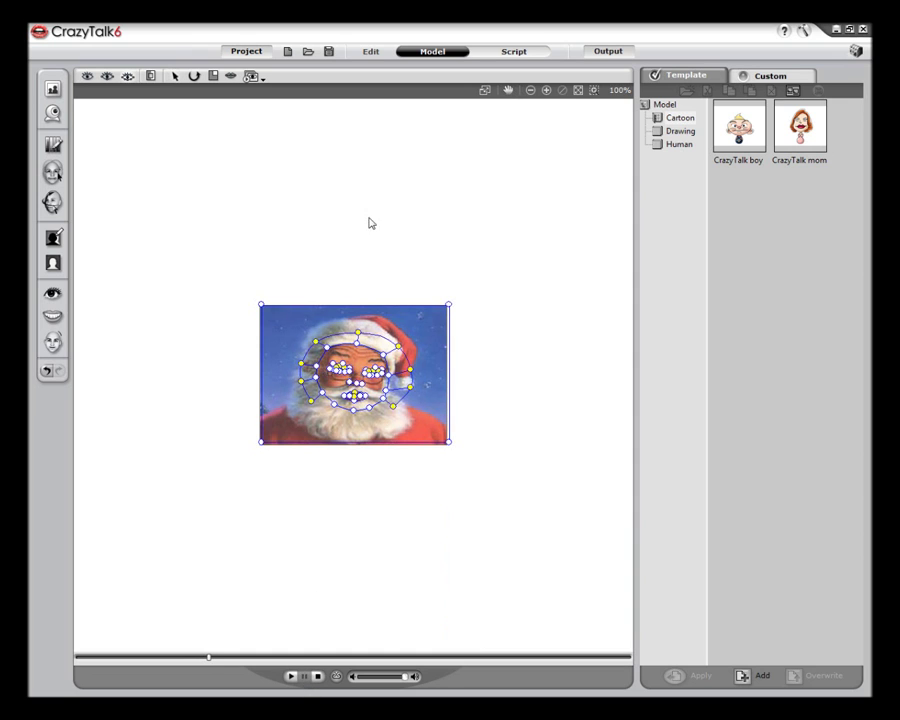
# - Add teeth to Santa's mouth, using the plain set in the first column beside the yellower and decayed sets, and apply the mouth settings
pyautogui.click(52, 319)
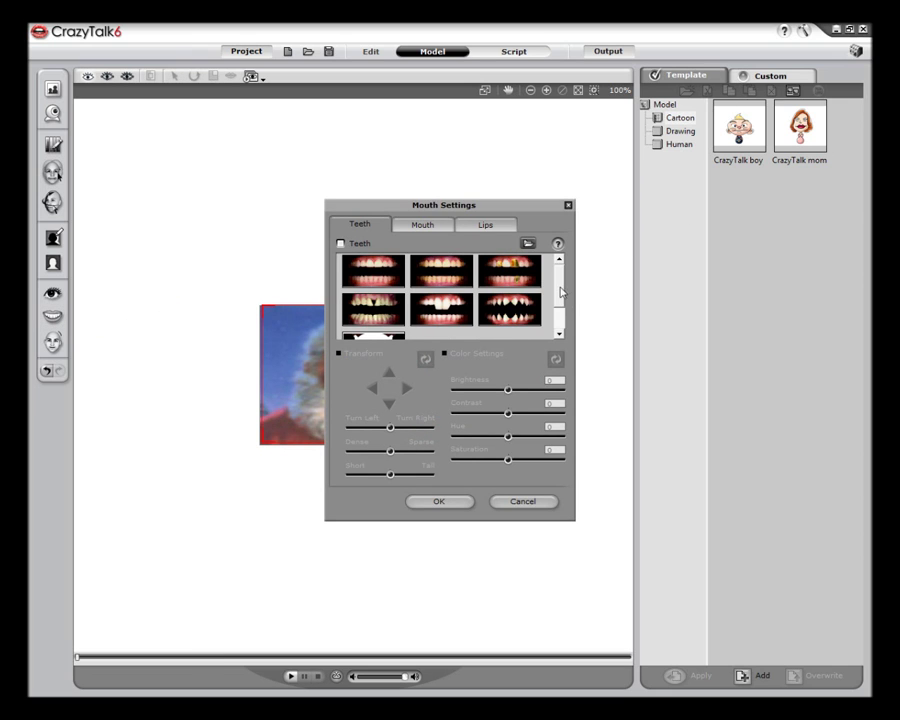
pyautogui.scroll(-2, 561, 292)
pyautogui.scroll(2, 540, 285)
pyautogui.click(377, 280)
pyautogui.click(377, 280)
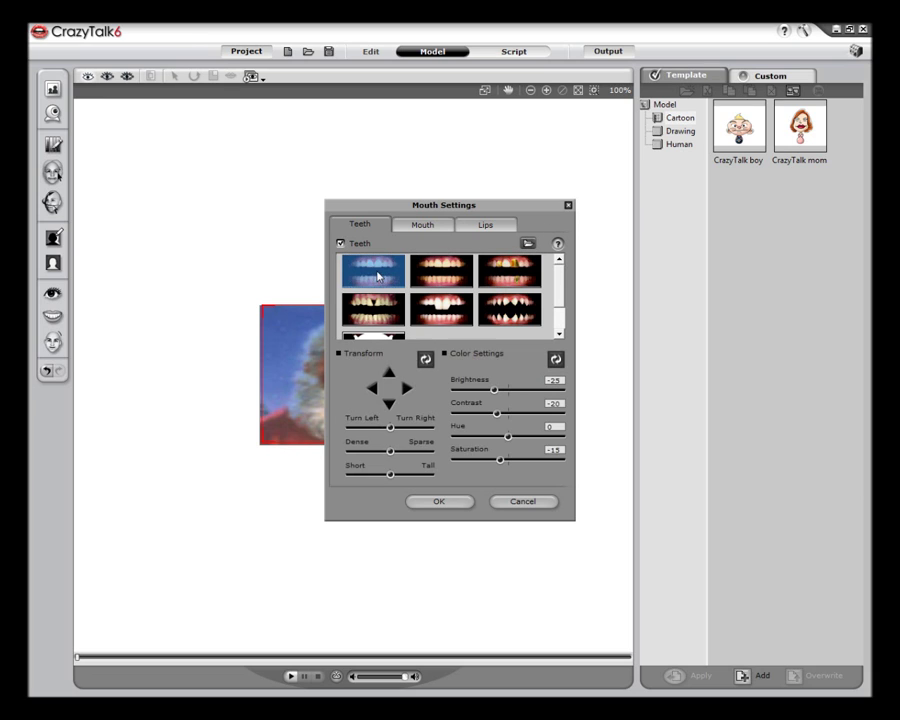
pyautogui.click(455, 502)
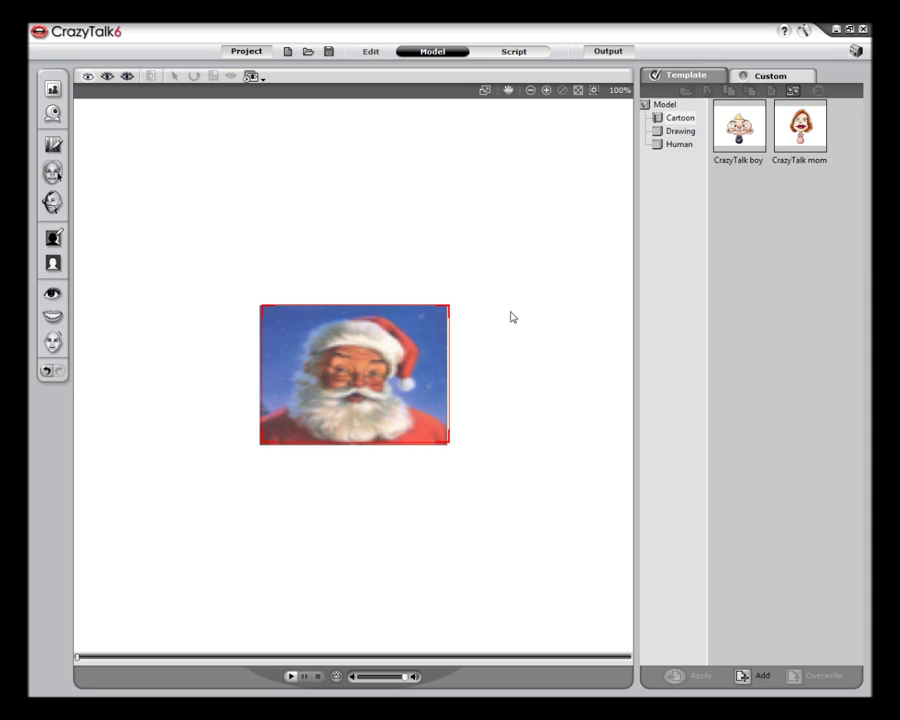
# - Replay the Calibration-All animation to check the mouth with its teeth, and halt the playback
pyautogui.click(262, 80)
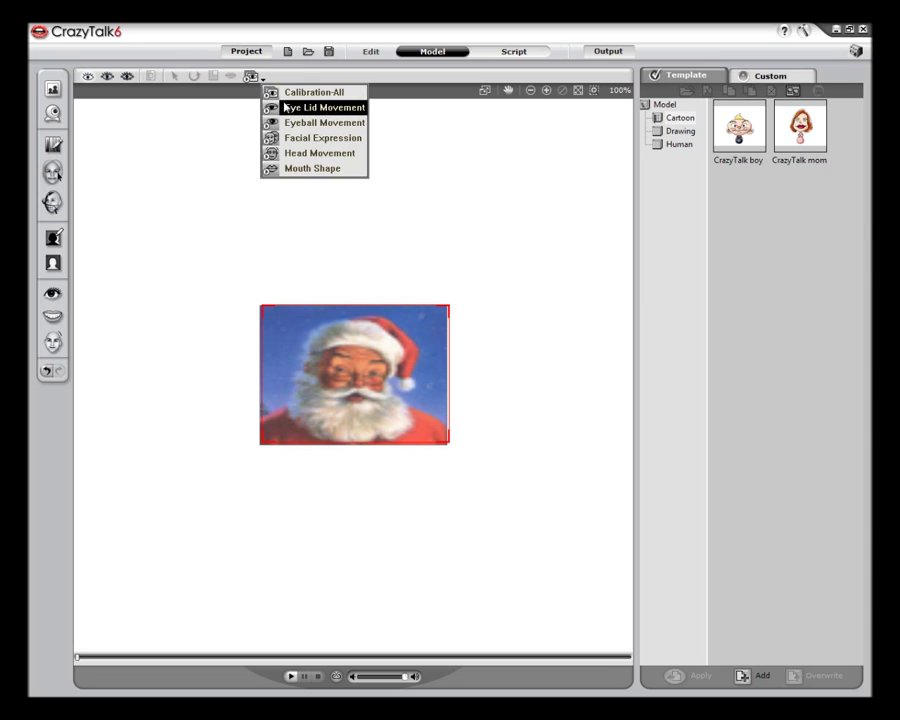
pyautogui.click(291, 92)
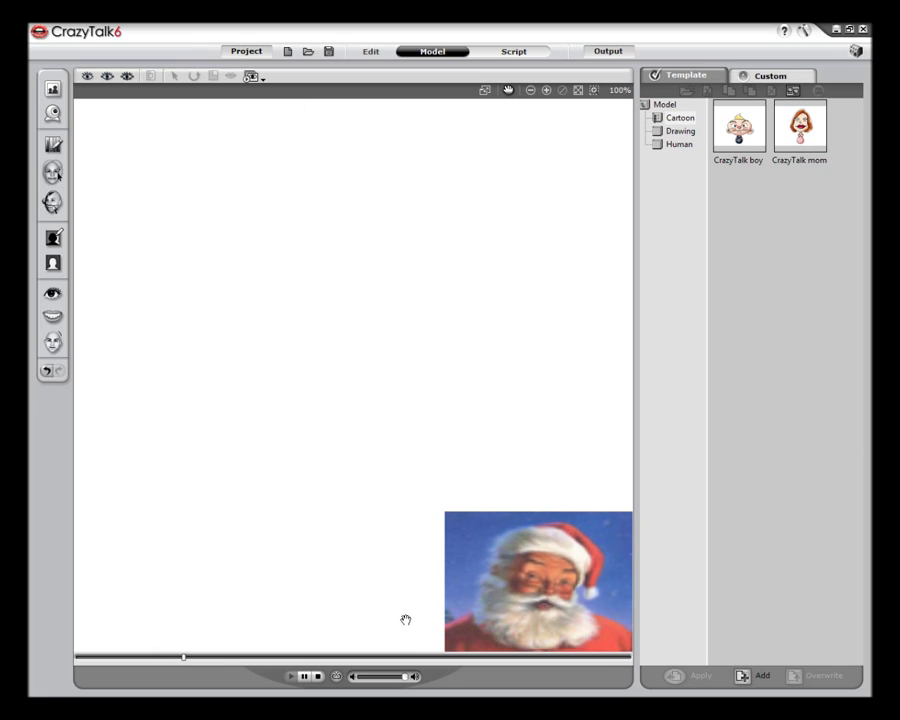
pyautogui.click(305, 678)
pyautogui.click(422, 394)
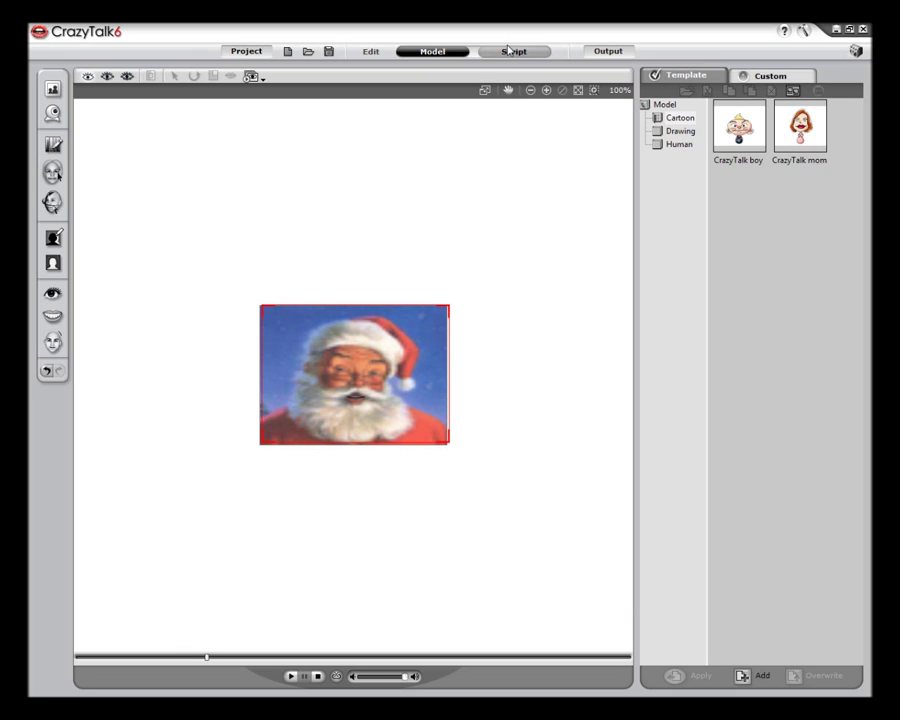
# - Go to the Script stage and start a text-to-speech script with the Microsoft SAPI 5 engine and the igor voice
pyautogui.click(504, 55)
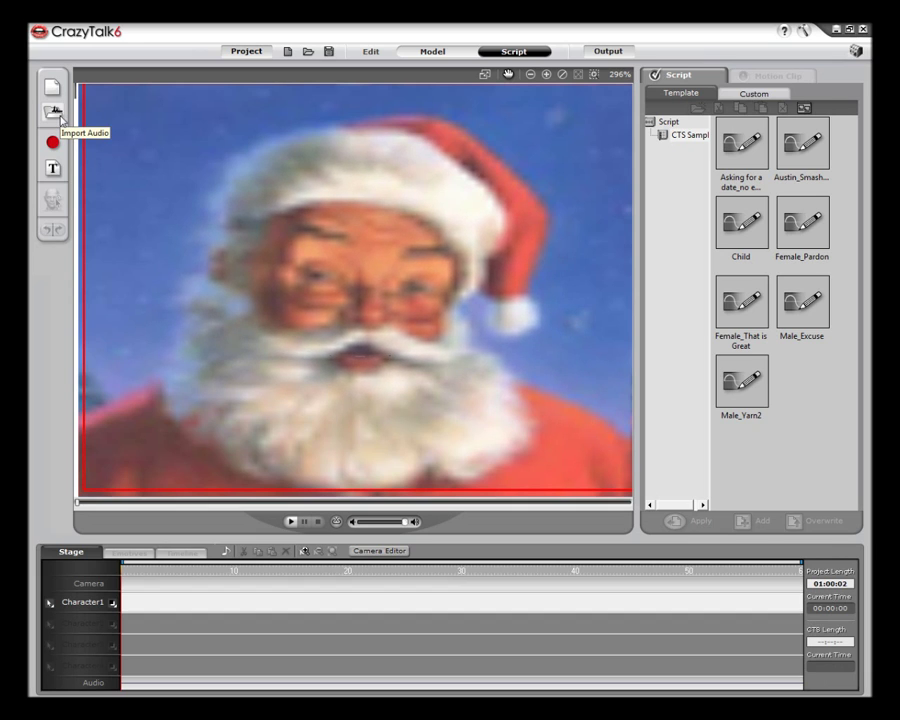
pyautogui.click(52, 170)
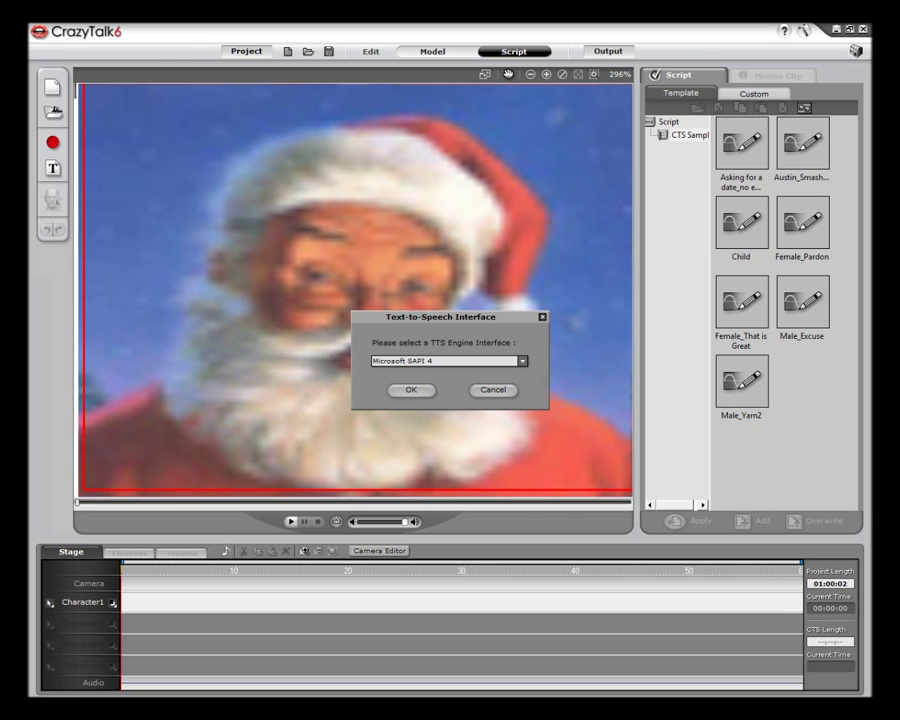
pyautogui.click(521, 361)
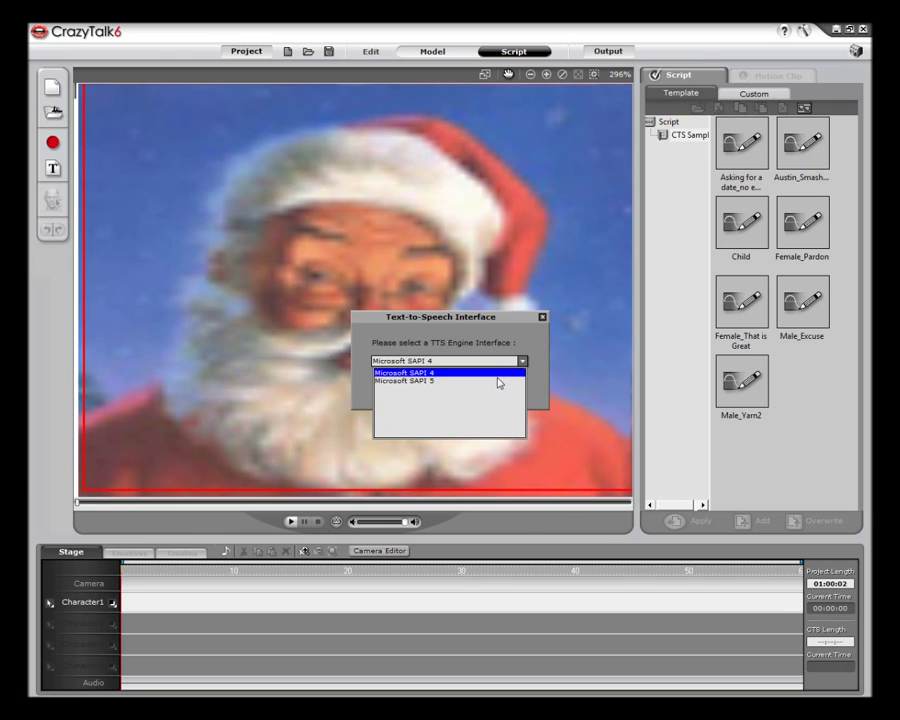
pyautogui.click(499, 381)
pyautogui.click(412, 390)
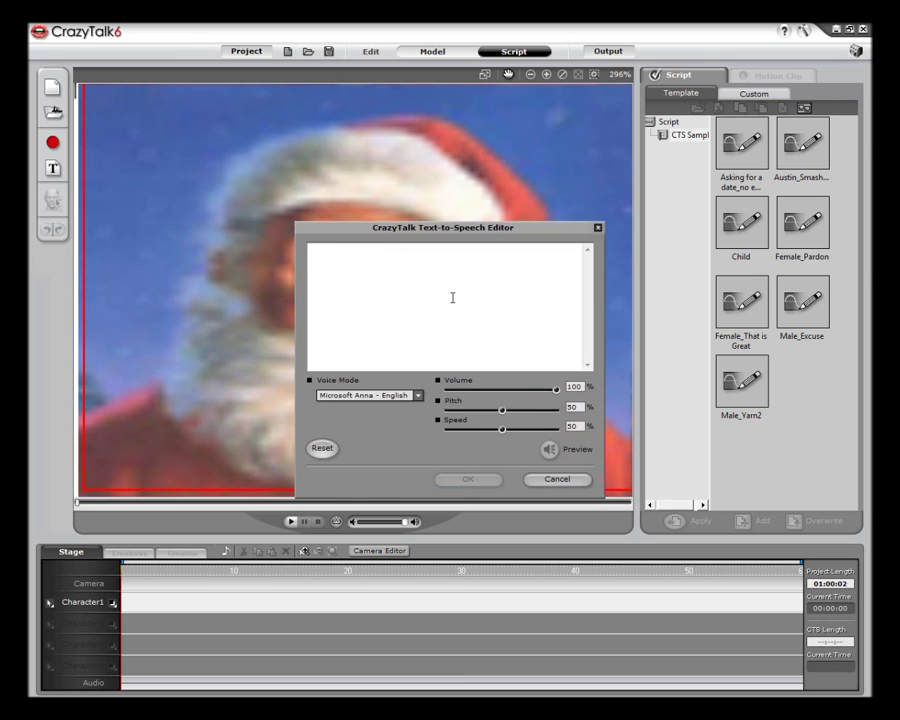
pyautogui.click(418, 396)
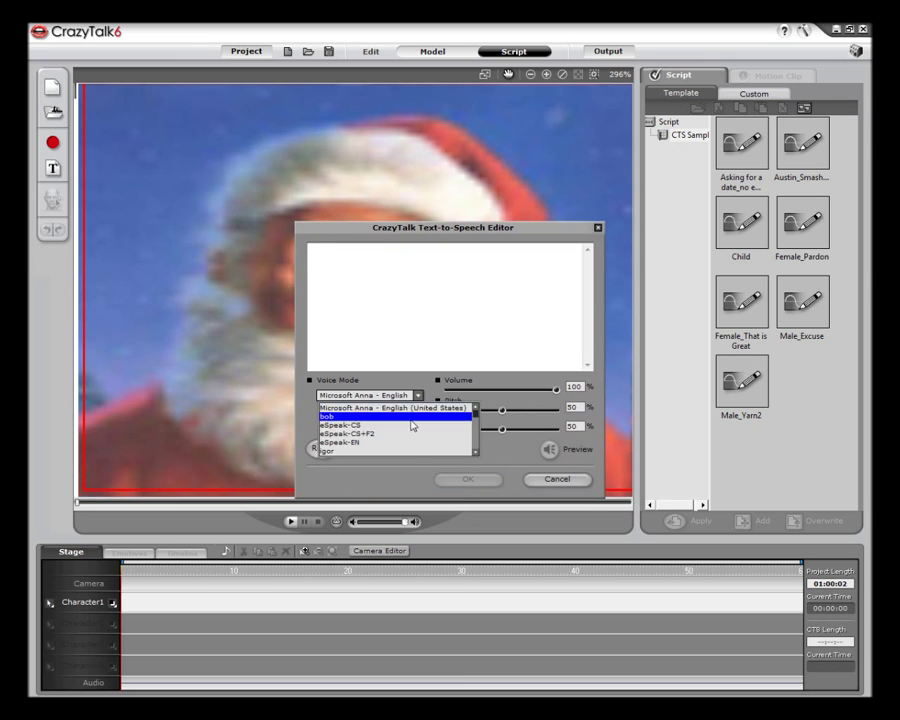
pyautogui.click(410, 451)
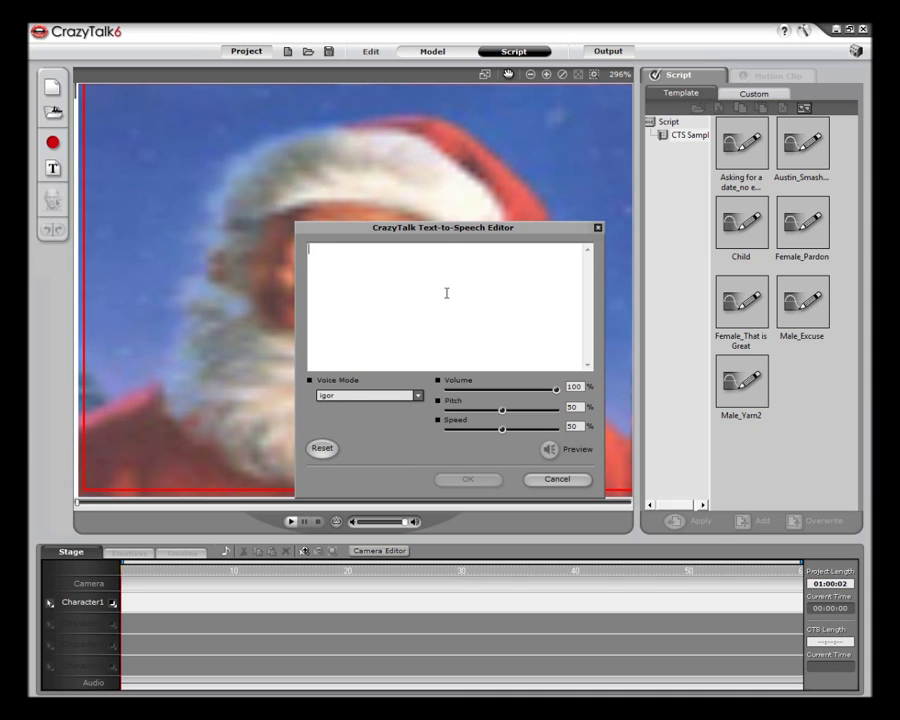
# - Enter the speech text "Tady santa. Celý rok tě pozoruji nepodvádíš, nelžeš, nekradeš. Tak už mě neser a konečně se to nauč. já ti pořád dárky nosit nebudu"
pyautogui.write('Tad')
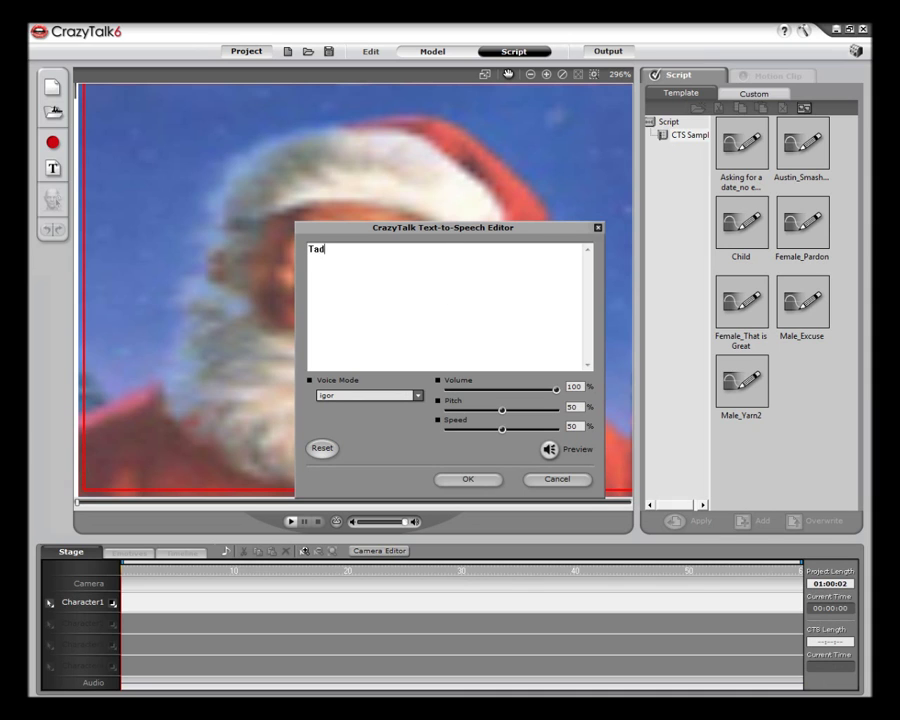
pyautogui.write('y satn')
pyautogui.write('a ')
pyautogui.write('Celý rok tě po')
pyautogui.write('z')
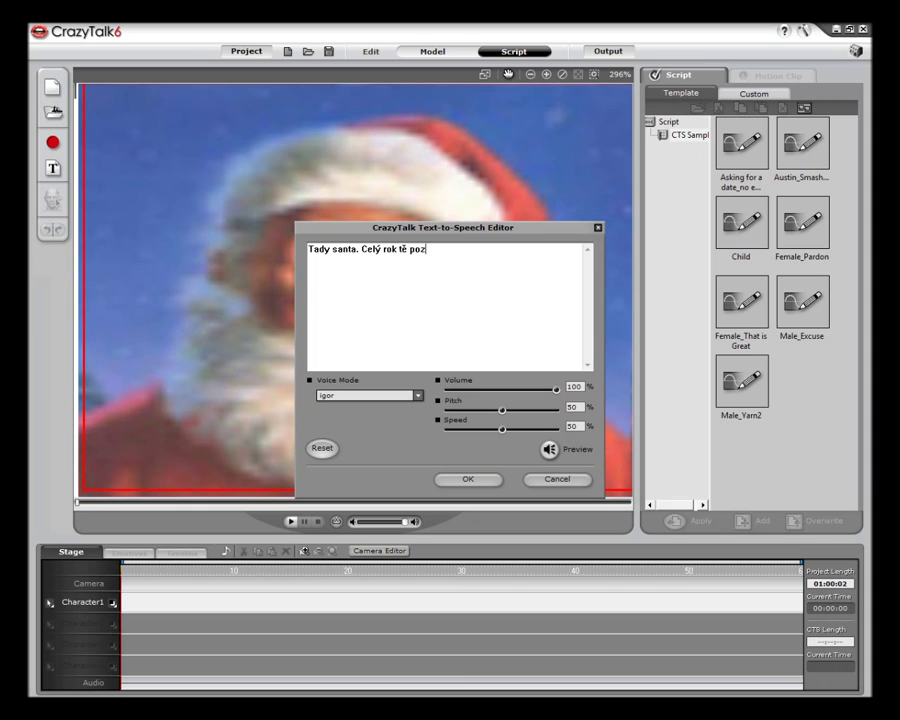
pyautogui.write('oruji nepodvádíš, nelže')
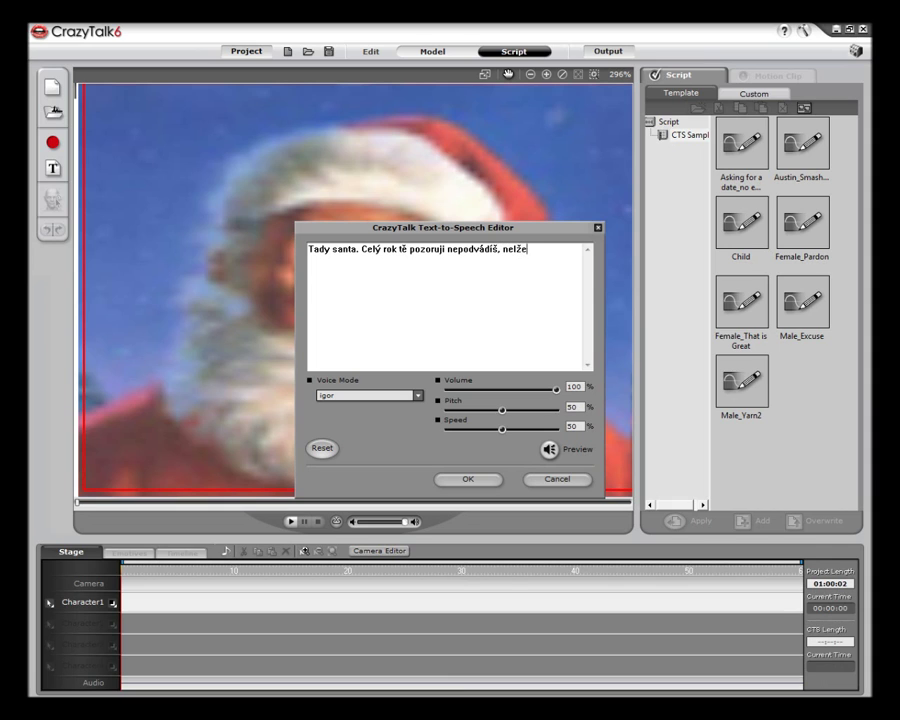
pyautogui.write('š, nekradeš. Tak už mě neser')
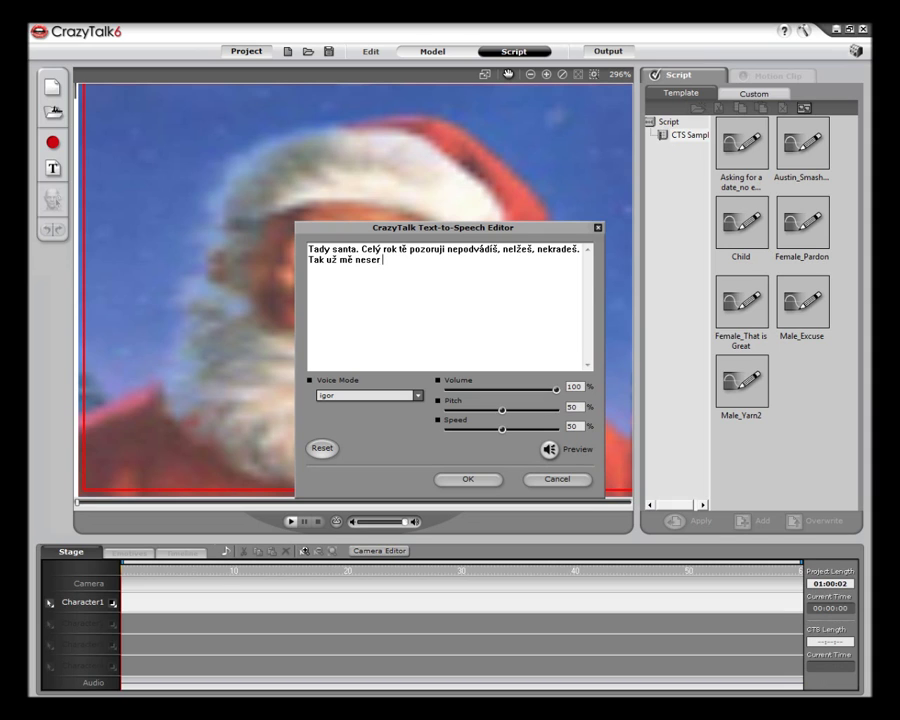
pyautogui.write(' a konečně se to nauč. já t')
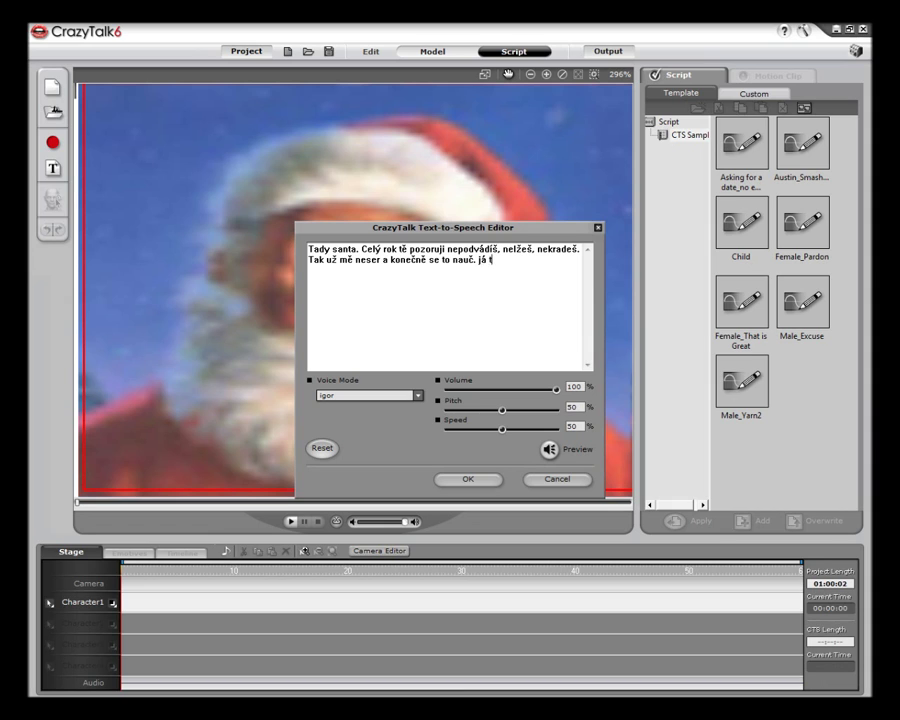
pyautogui.write('i pořád dárky nosit nebudu')
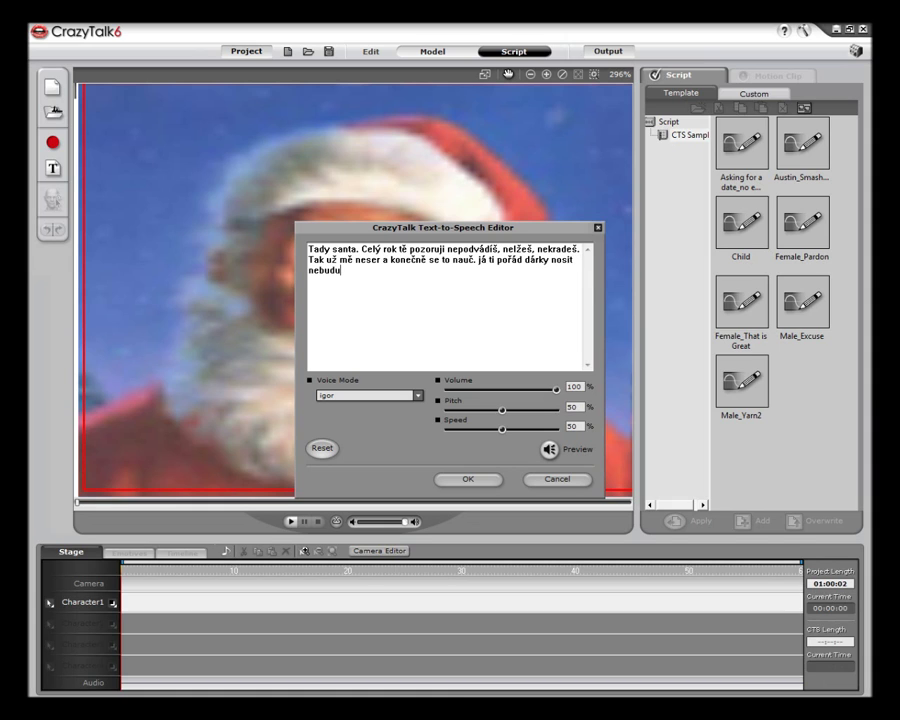
# - Preview the speech, reduce its speed to 25% and listen to it again
pyautogui.click(552, 452)
pyautogui.moveTo(501, 430); pyautogui.dragTo(477, 435)
pyautogui.click(548, 450)
# - Change the speech voice to machac-lpp and preview the text with it
pyautogui.click(418, 395)
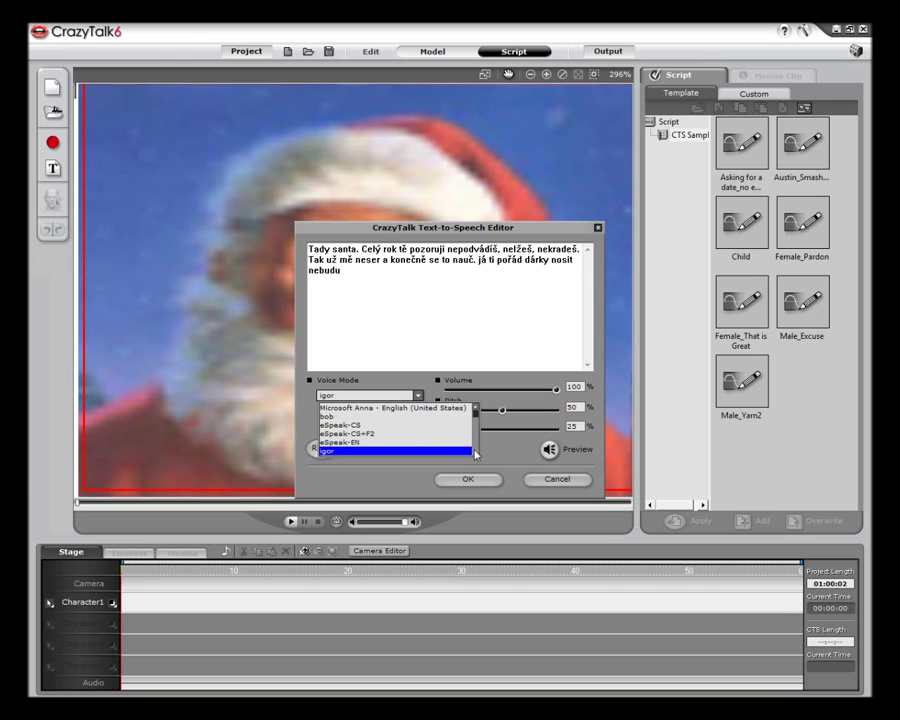
pyautogui.scroll(-3, 474, 452)
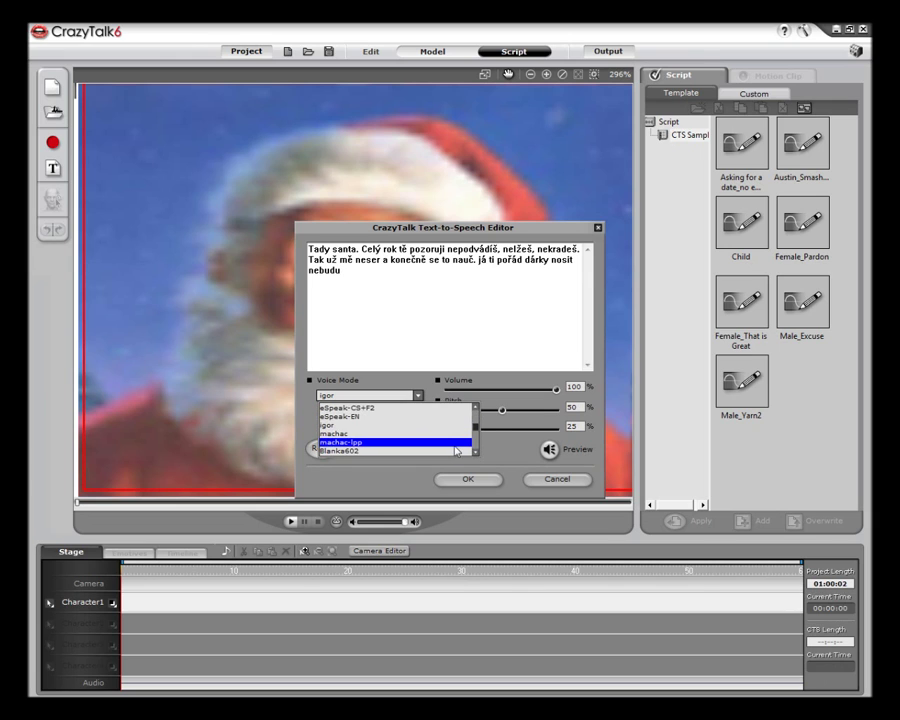
pyautogui.click(440, 442)
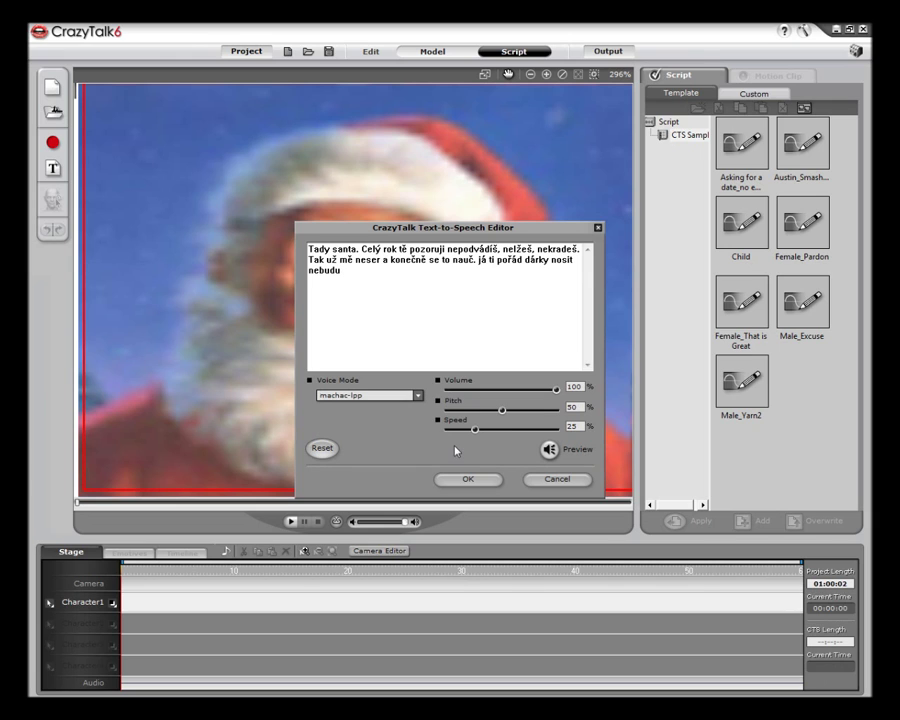
pyautogui.click(548, 451)
# - Raise the speech speed back to the middle of its range, preview the result and generate the script for Character1
pyautogui.moveTo(475, 430); pyautogui.dragTo(502, 433)
pyautogui.click(550, 451)
pyautogui.click(470, 479)
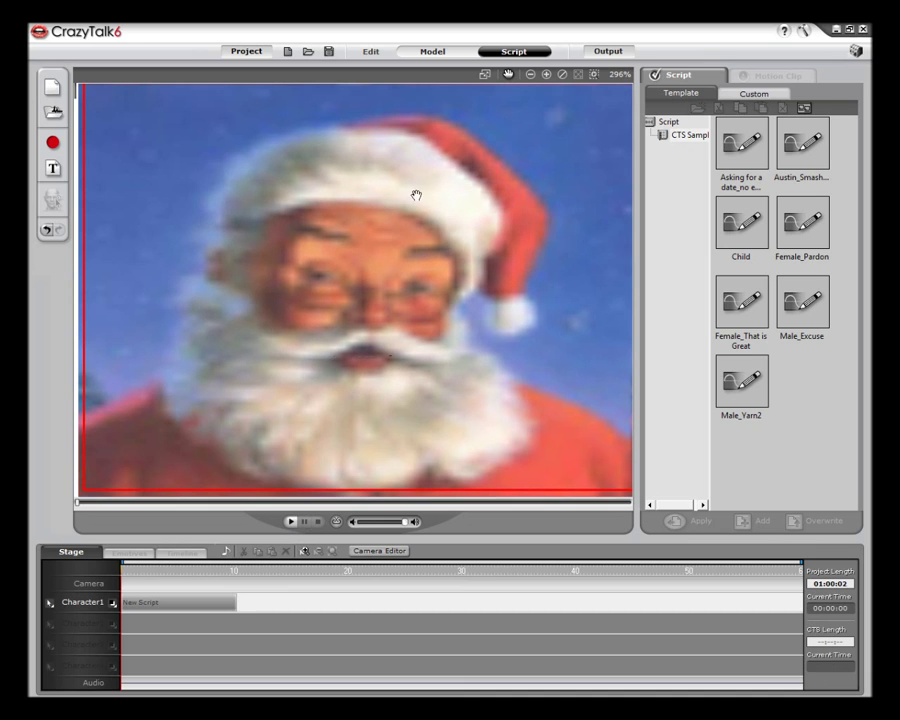
# - Play the talking Santa script at 100% zoom and halt the playback once the speech clip has ended
pyautogui.click(531, 84)
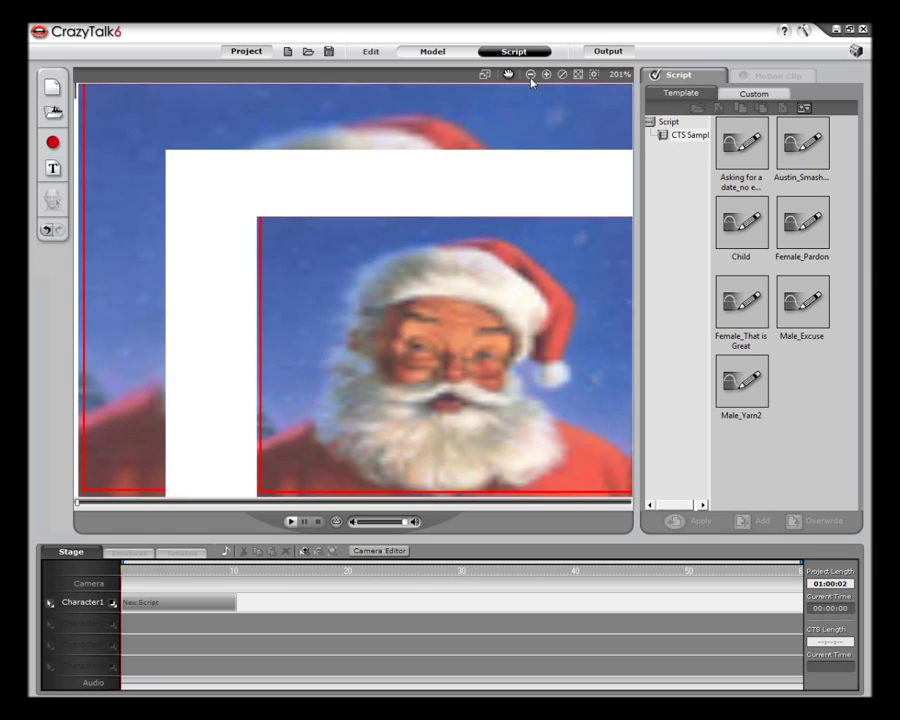
pyautogui.click(531, 84)
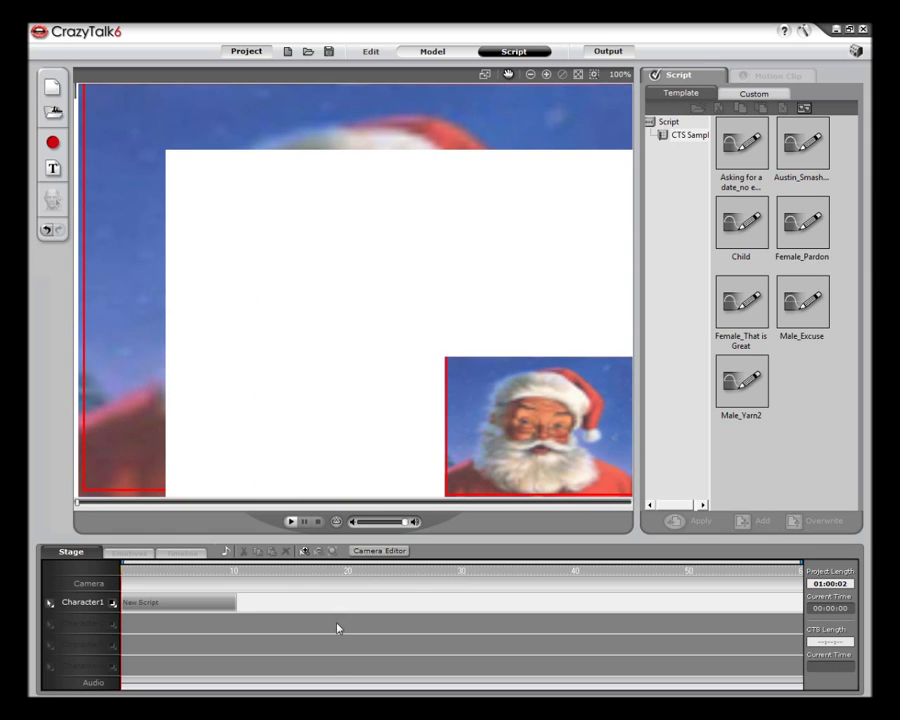
pyautogui.click(291, 523)
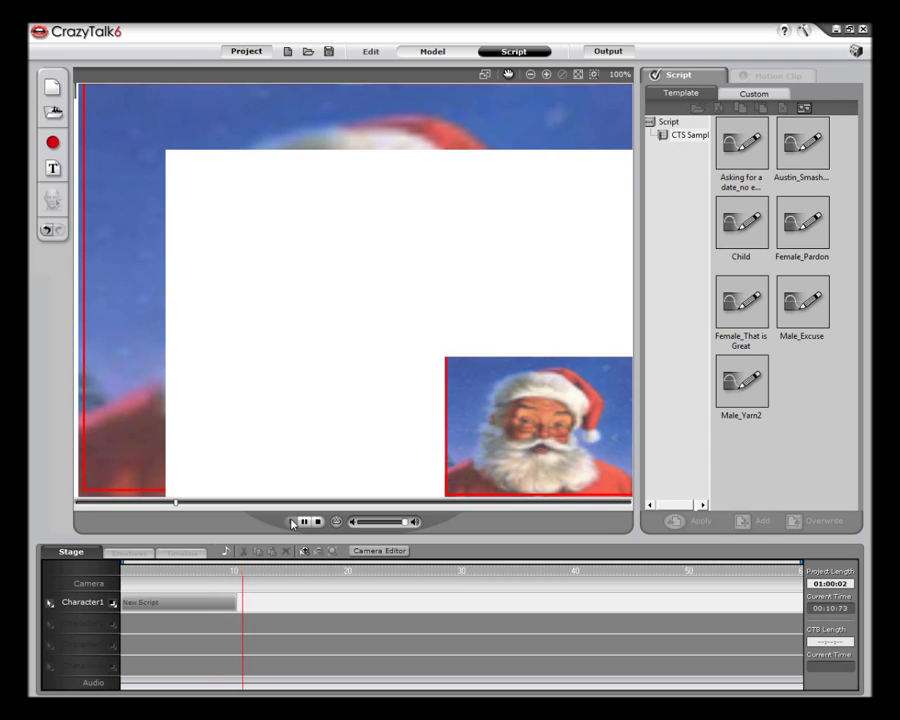
pyautogui.click(292, 522)
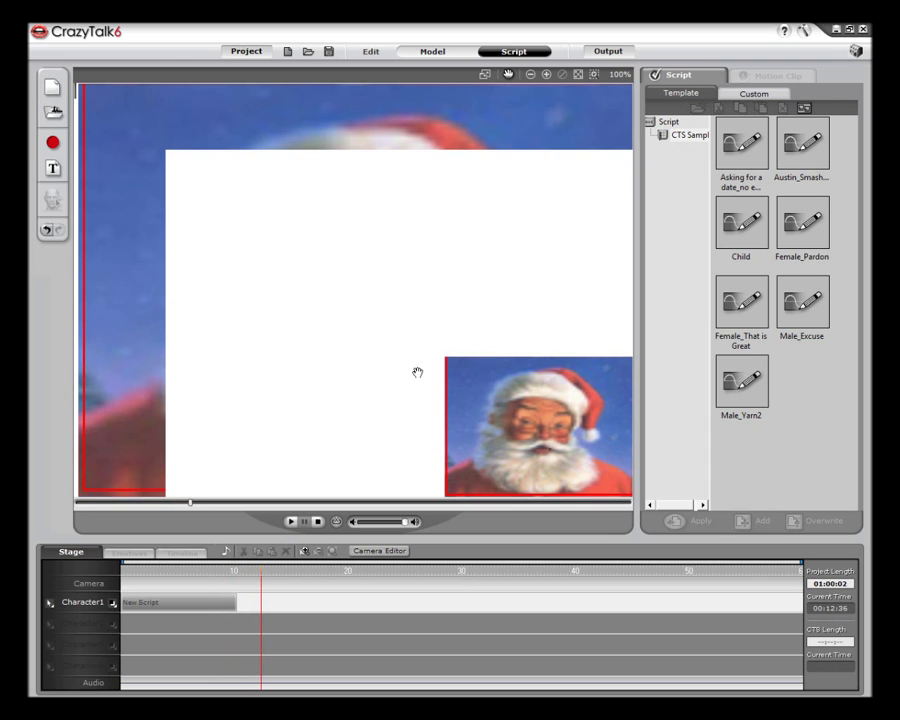
# - Go to the Output stage, check the available media formats and keep AVI File as the export format
pyautogui.click(611, 53)
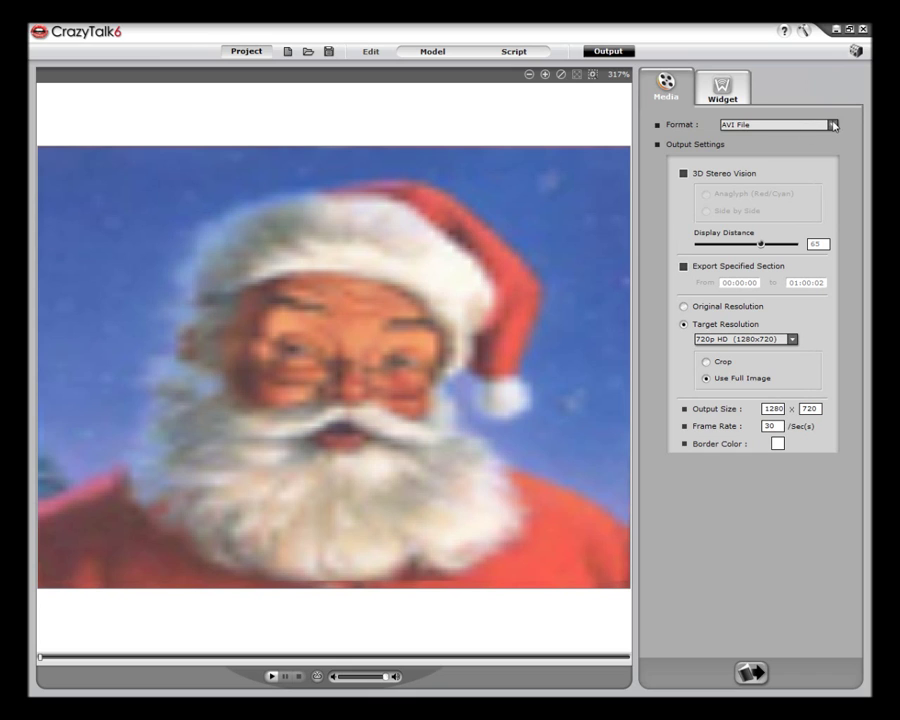
pyautogui.click(833, 125)
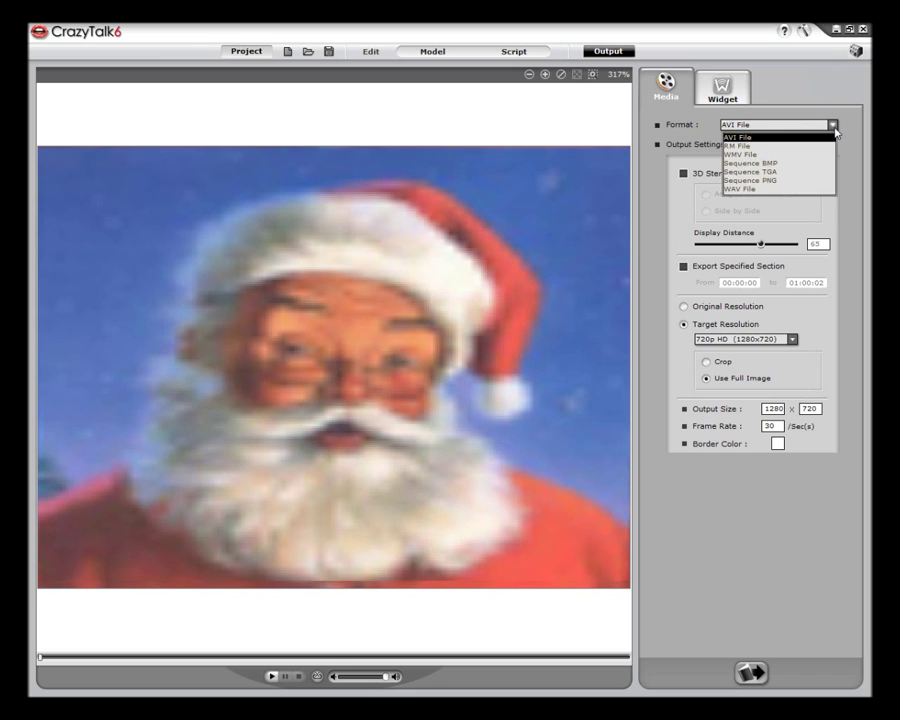
pyautogui.click(834, 127)
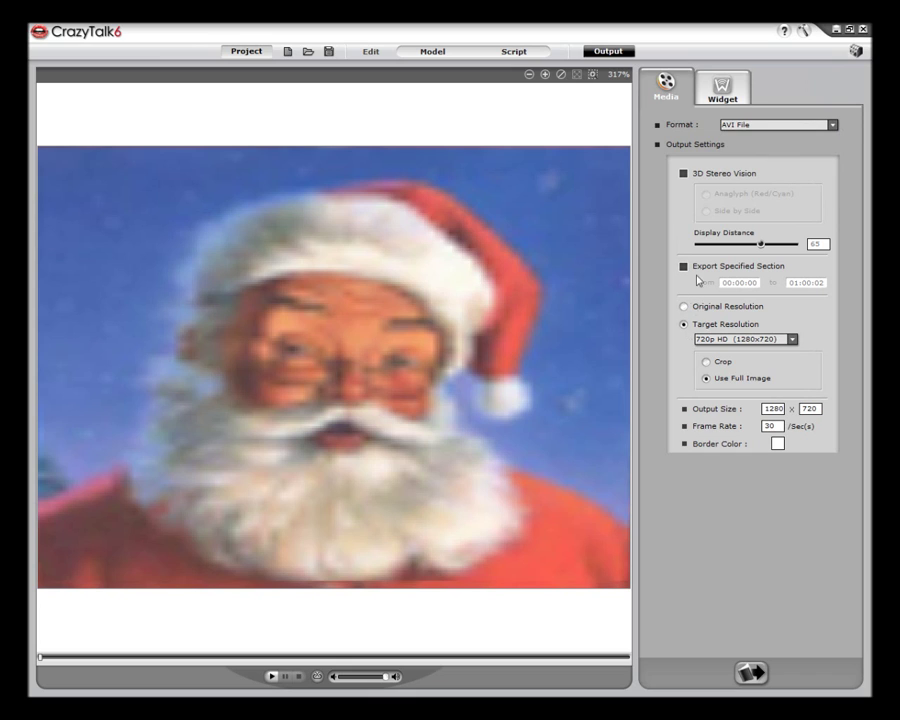
# - Try Original Resolution for the export, restore Target Resolution, and review its size presets, keeping 720p HD (1280x720)
pyautogui.click(797, 339)
pyautogui.click(797, 340)
pyautogui.click(733, 308)
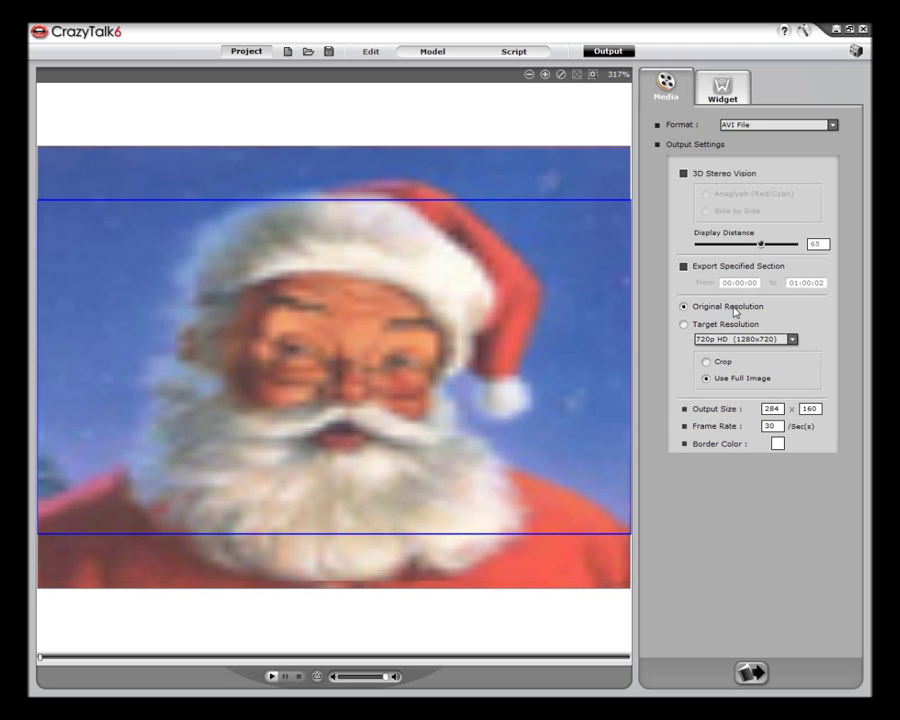
pyautogui.click(734, 326)
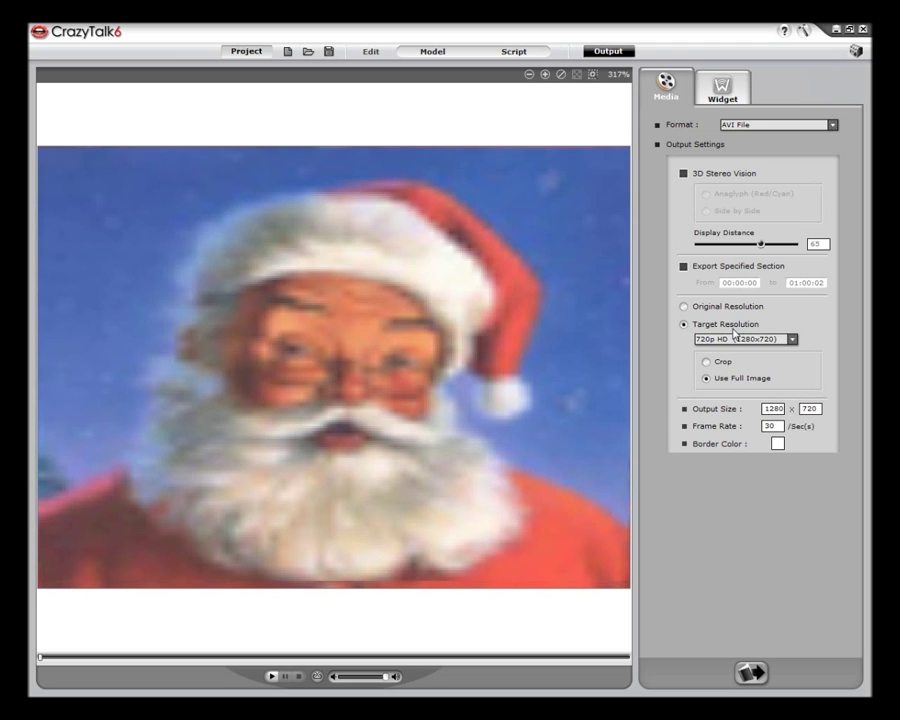
pyautogui.click(793, 340)
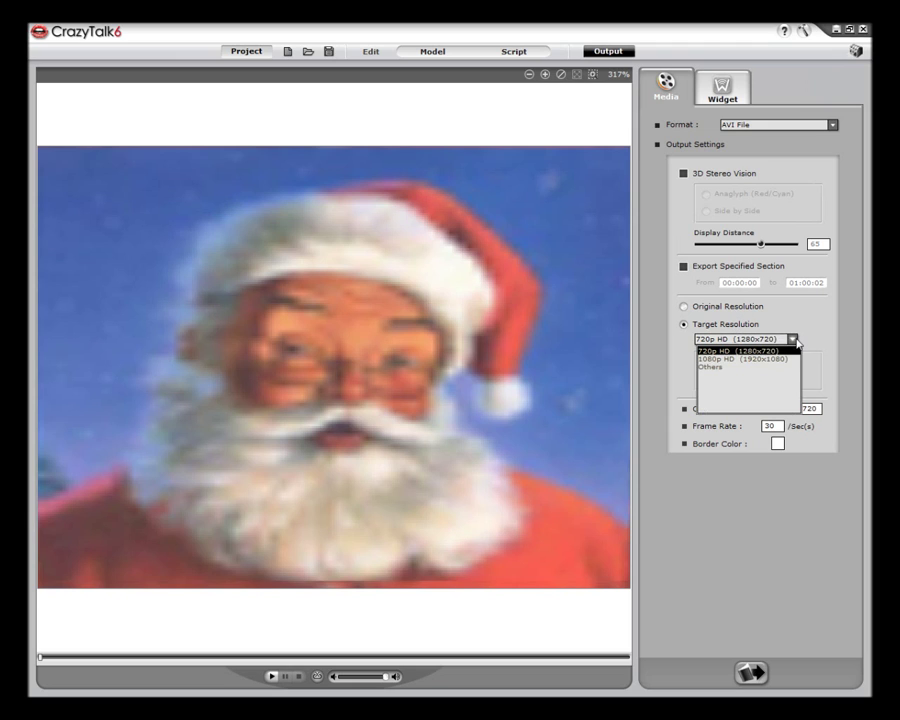
pyautogui.click(796, 341)
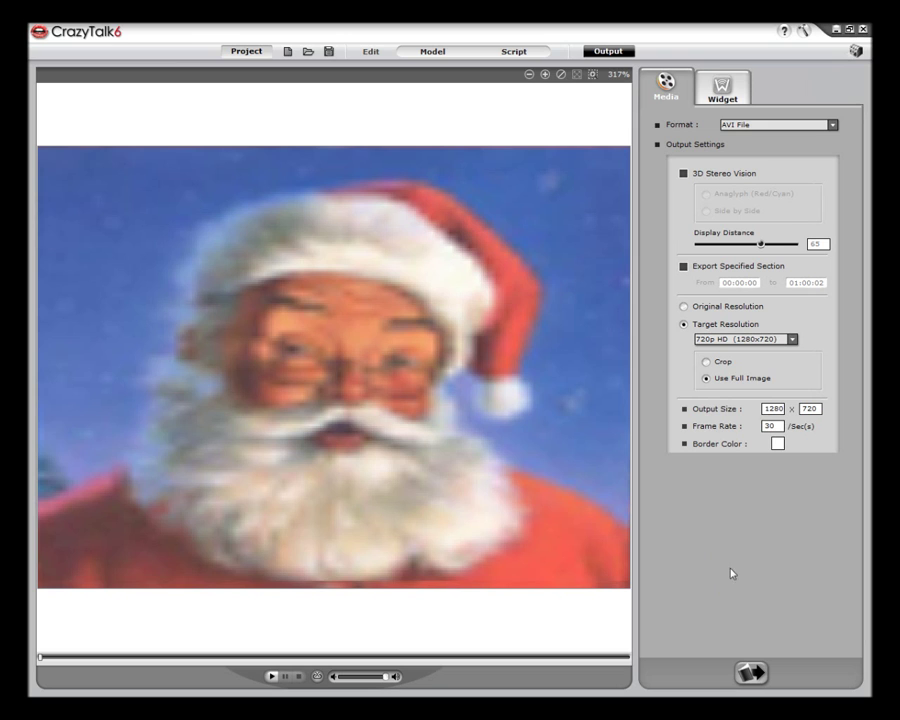
# - Start the video export and save it as an AVI file named santa3 in the Dokumenty folder
pyautogui.click(745, 673)
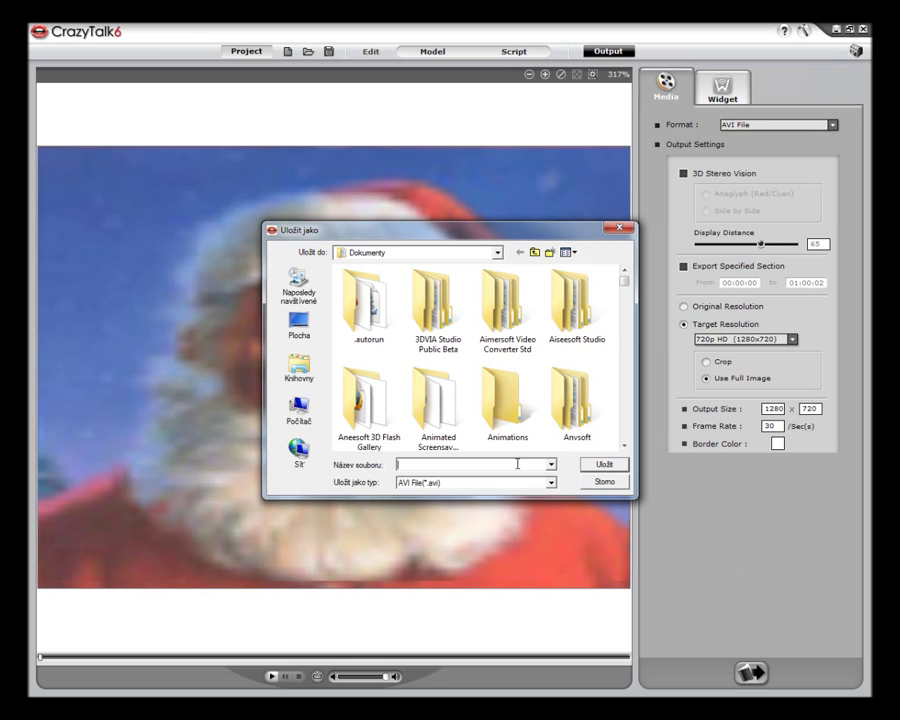
pyautogui.write('san')
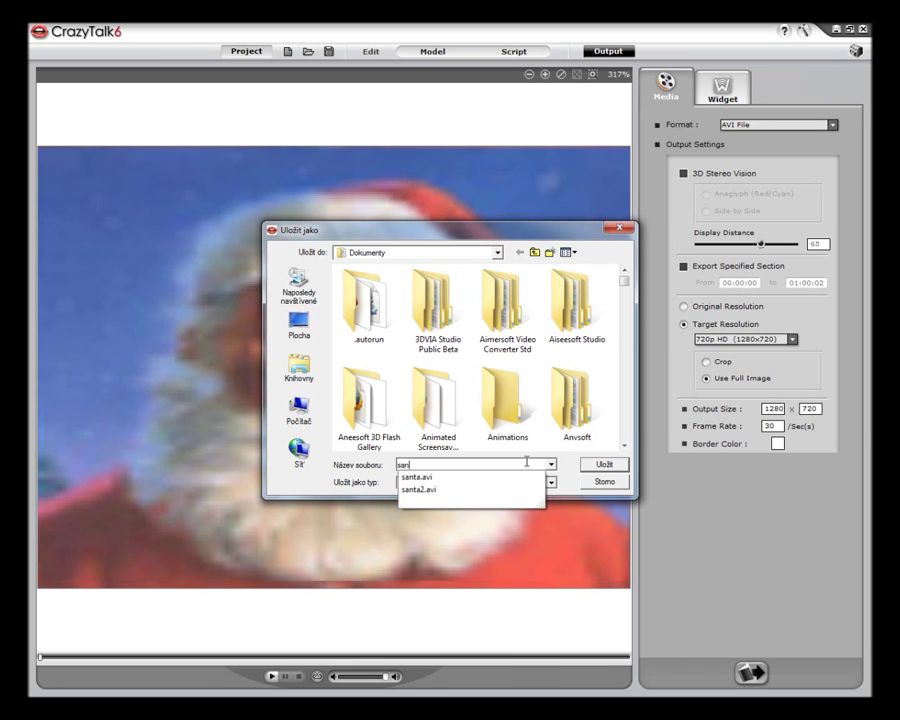
pyautogui.write('ta3')
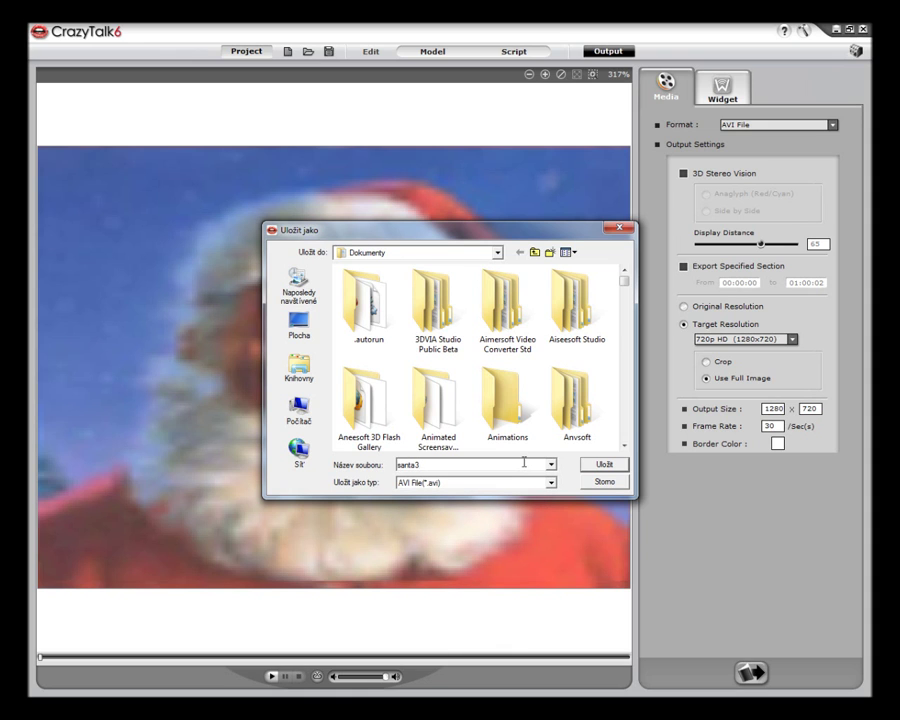
pyautogui.click(596, 465)
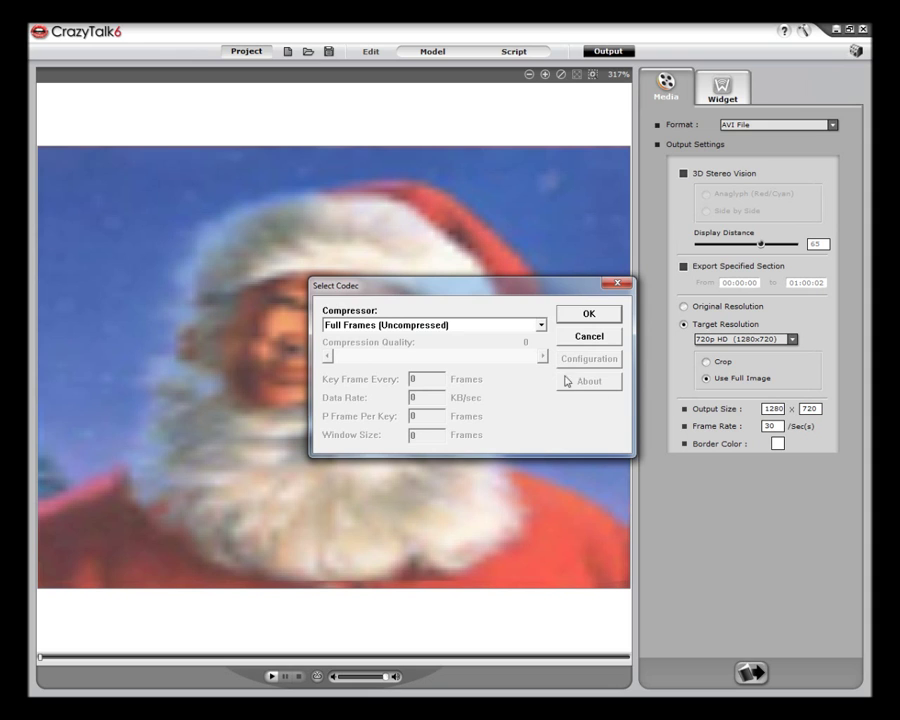
# - Choose Microsoft Windows Media Video 9 as the compressor for the AVI export and confirm the codec
pyautogui.click(540, 325)
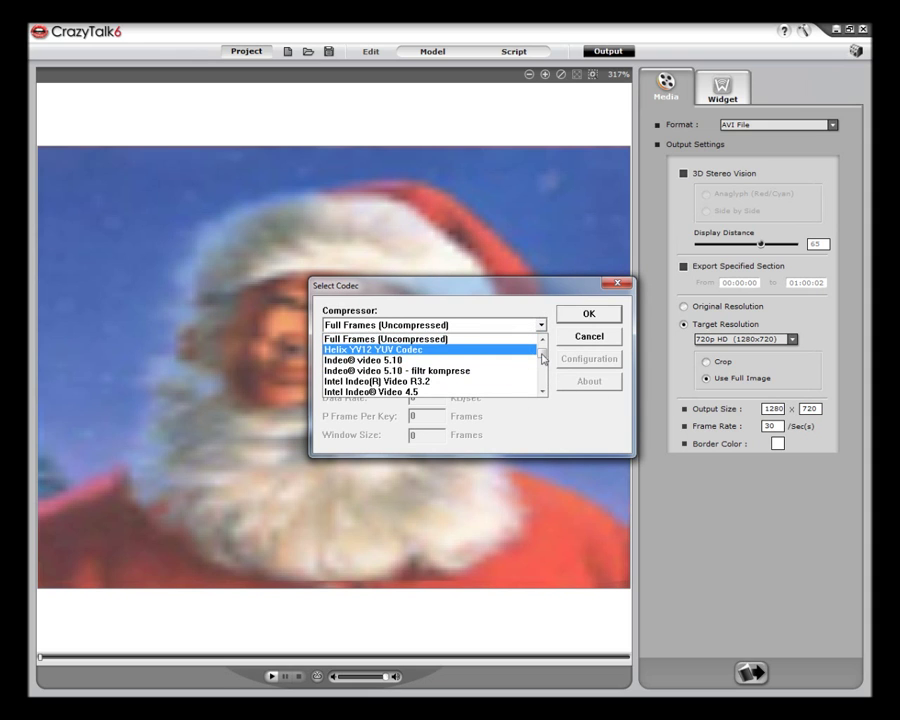
pyautogui.moveTo(541, 358); pyautogui.dragTo(540, 385)
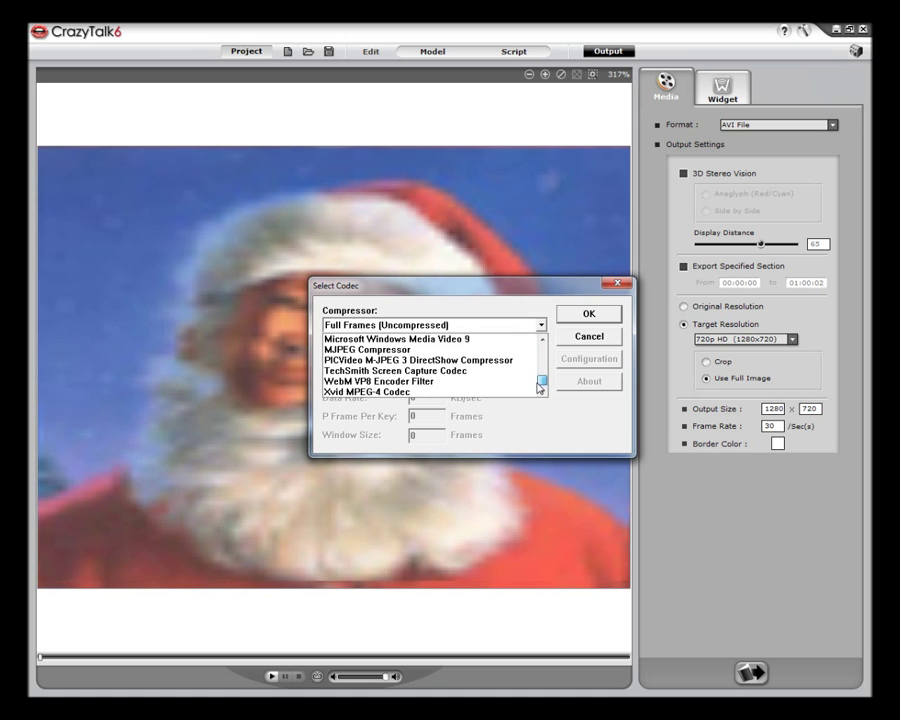
pyautogui.click(518, 340)
pyautogui.click(587, 321)
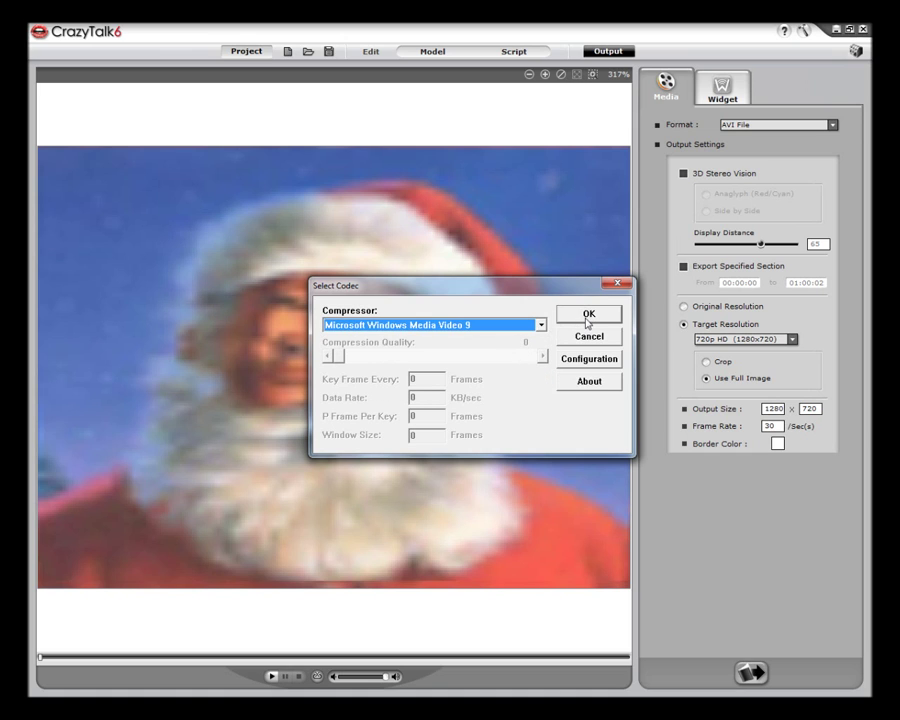